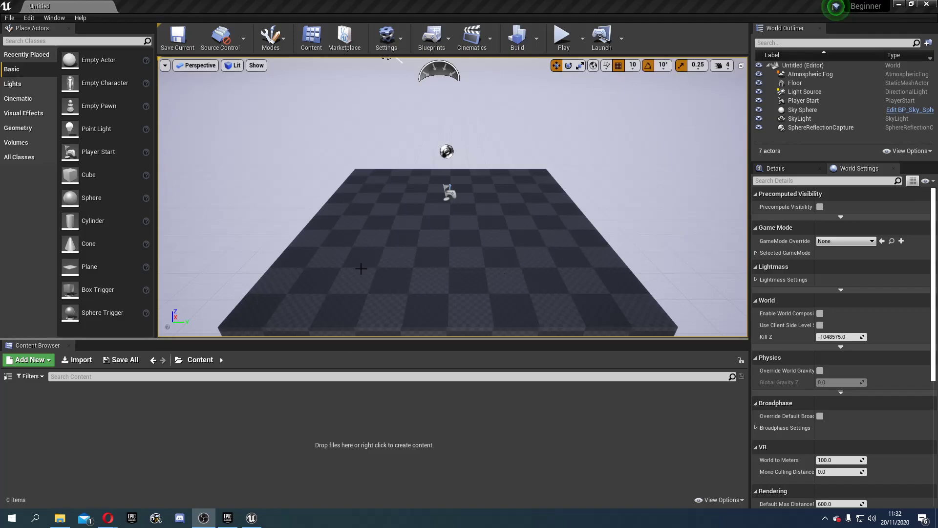
- Pull the viewport camera back so the sky, sun and floor are all visible
{"action": "right_click_drag", "start_coordinate": [463, 188], "coordinate": [415, 190]}
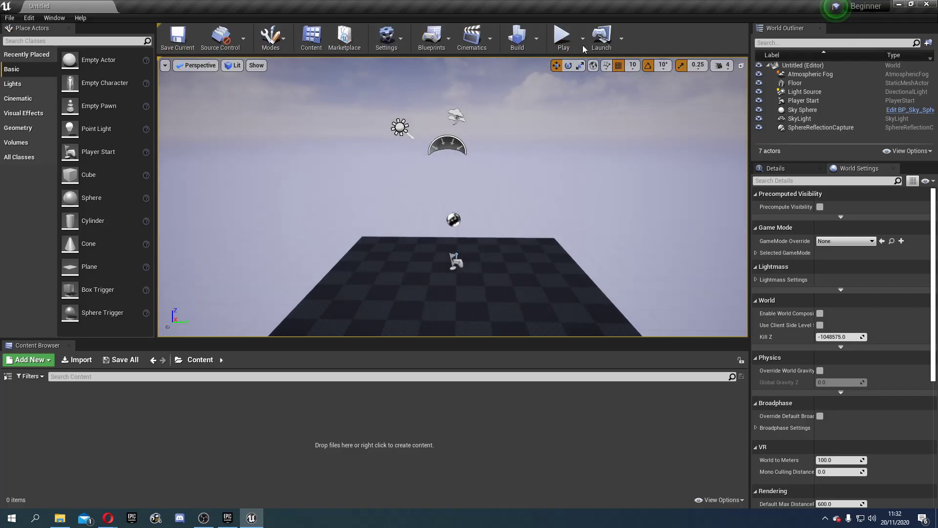
{"action": "left_click", "coordinate": [177, 39]}
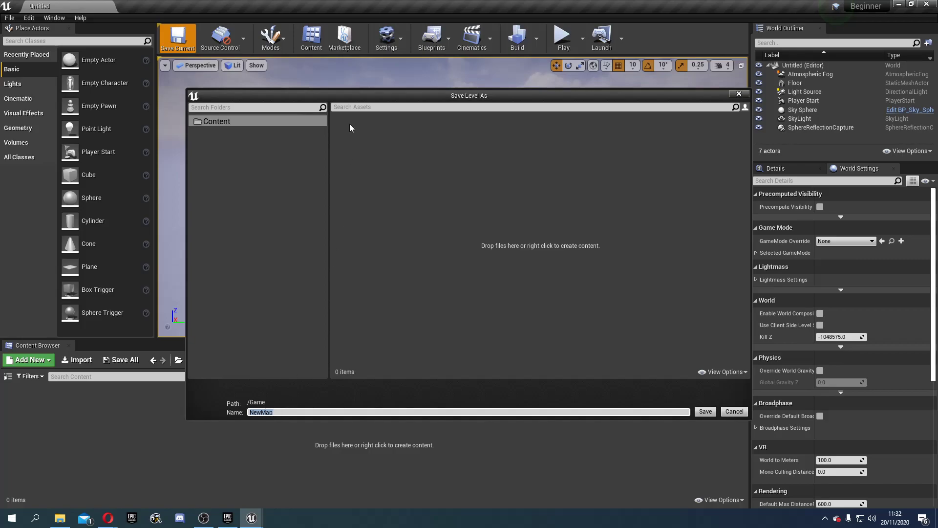
{"action": "left_click", "coordinate": [732, 410]}
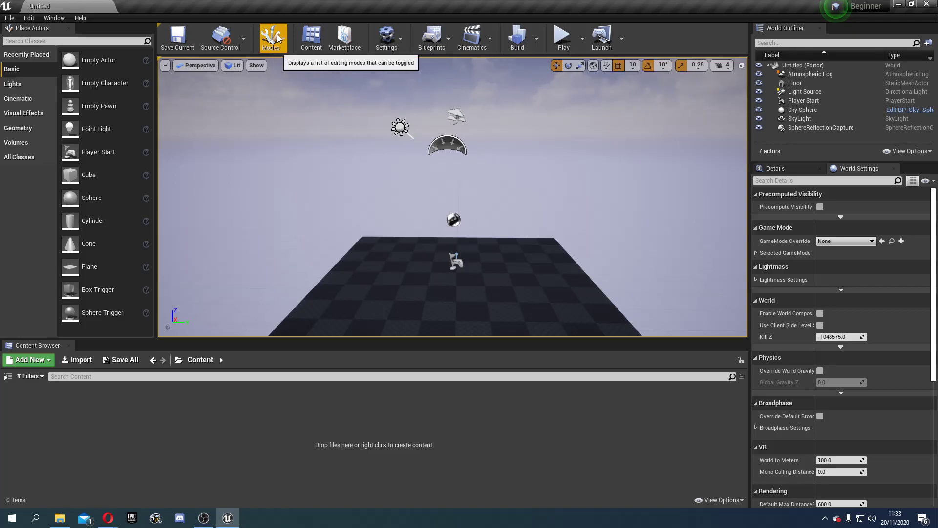
- Browse the Settings, Blueprints and Cinematics toolbar menus
{"action": "left_click", "coordinate": [313, 39]}
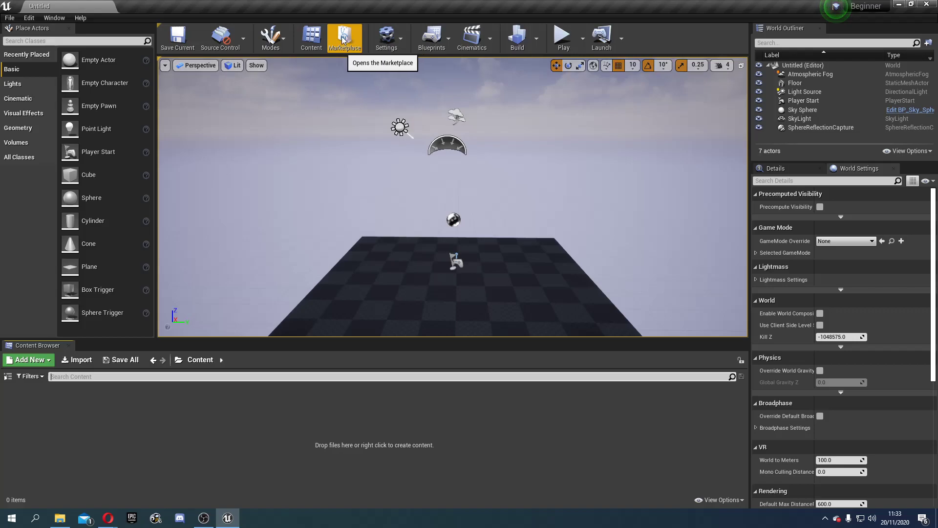
{"action": "left_click", "coordinate": [387, 38]}
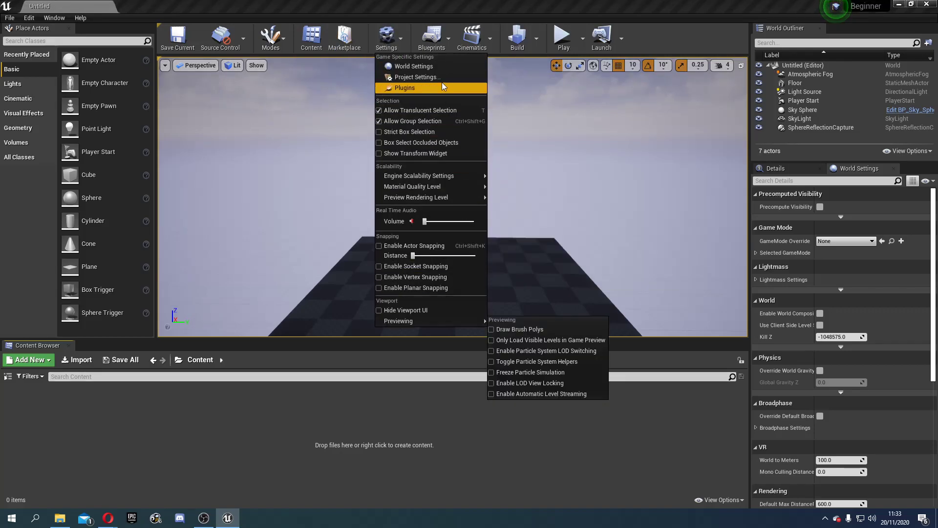
{"action": "left_click", "coordinate": [432, 49]}
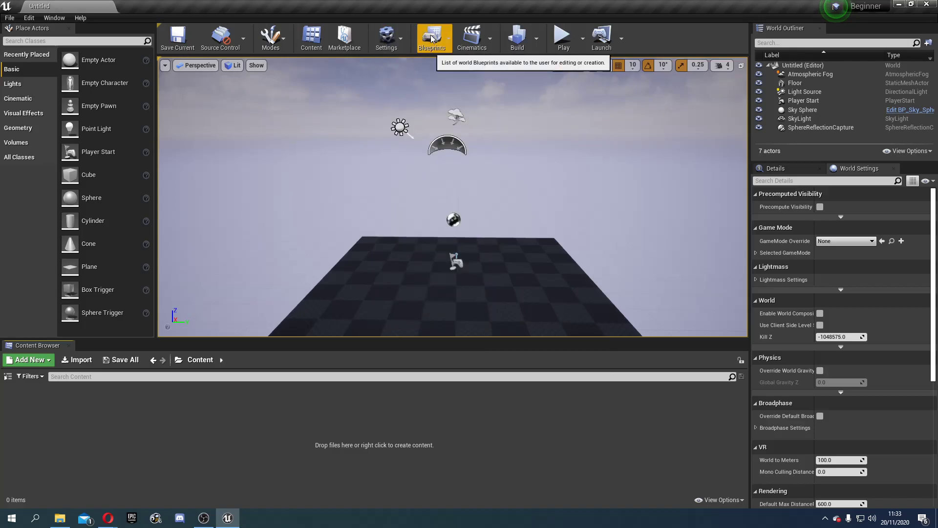
{"action": "left_click", "coordinate": [432, 51]}
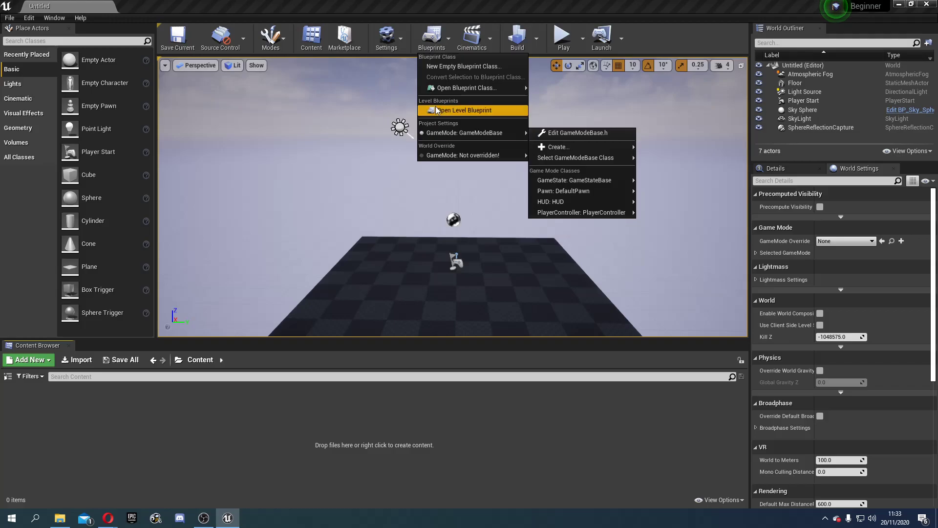
{"action": "mouse_move", "coordinate": [473, 88]}
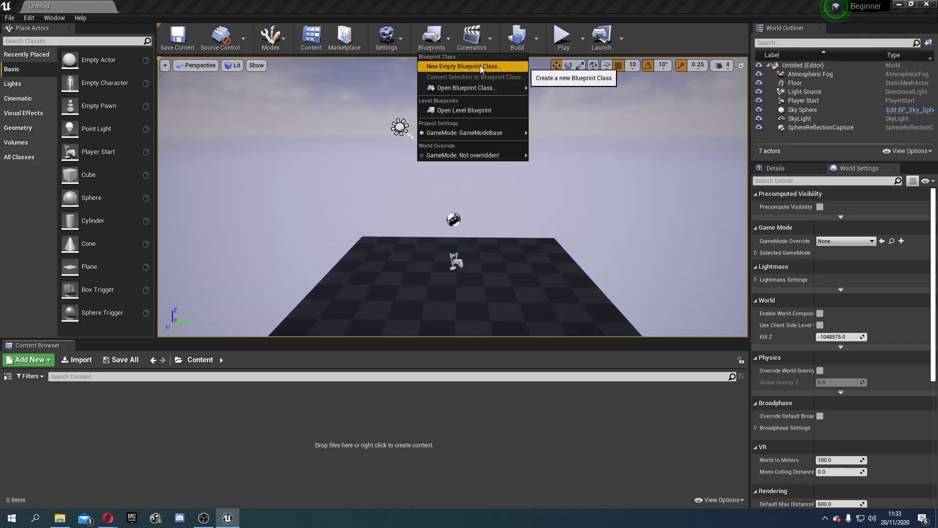
{"action": "left_click", "coordinate": [482, 48]}
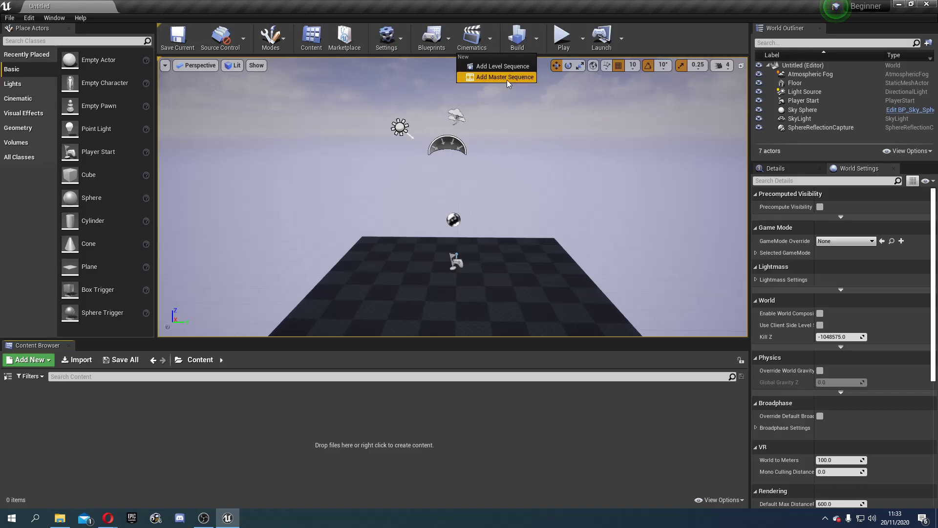
{"action": "left_click", "coordinate": [476, 49]}
- Build the level, then start a Play-in-Editor session
{"action": "left_click", "coordinate": [518, 38]}
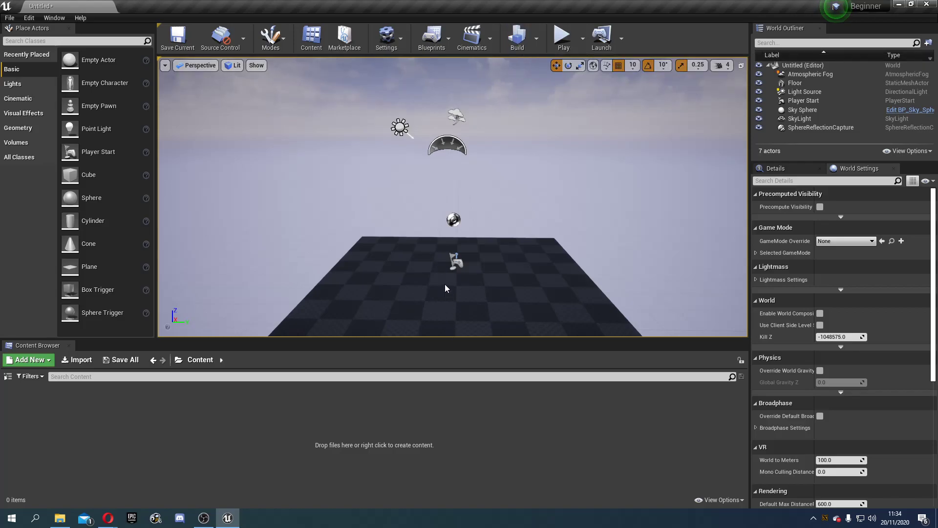
{"action": "left_click", "coordinate": [537, 37]}
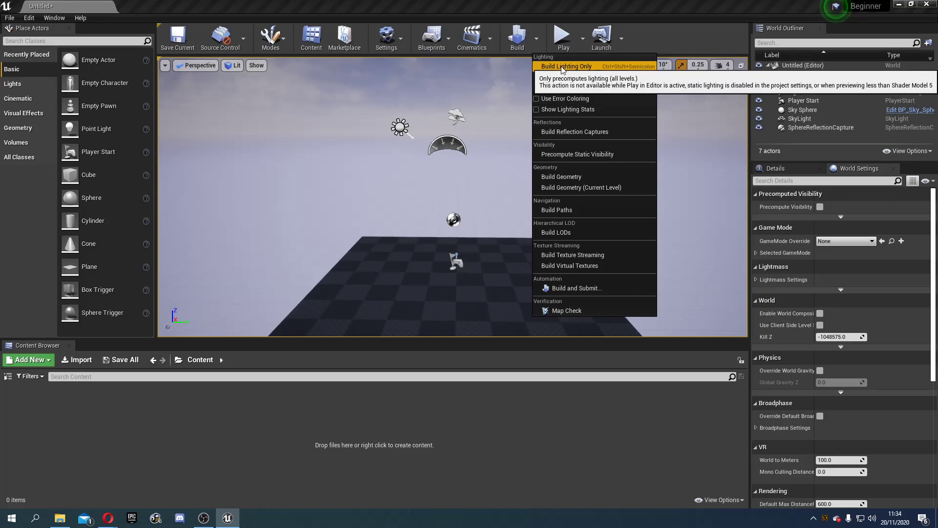
{"action": "left_click", "coordinate": [540, 39]}
{"action": "left_click", "coordinate": [563, 36]}
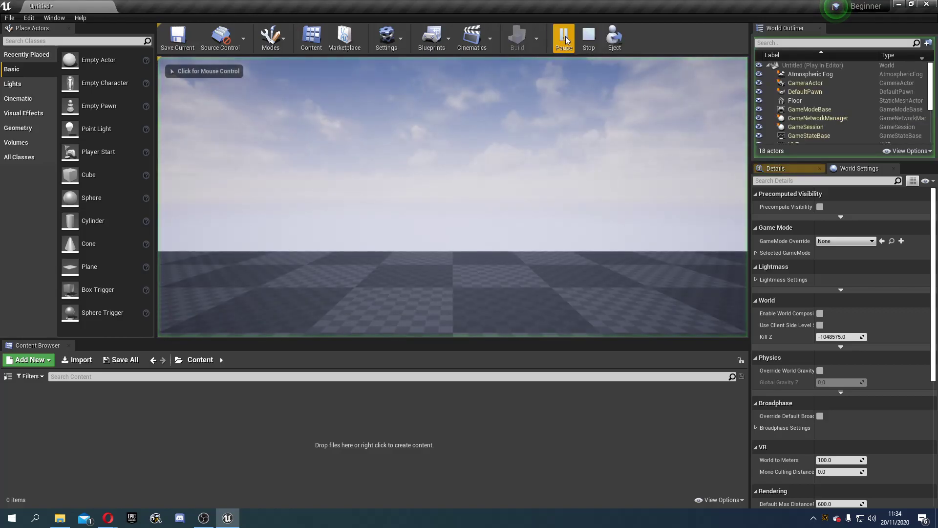
- Fly around the level with W and S in the viewport, then exit with Esc
{"action": "left_click", "coordinate": [481, 210]}
{"action": "key", "text": "w"}
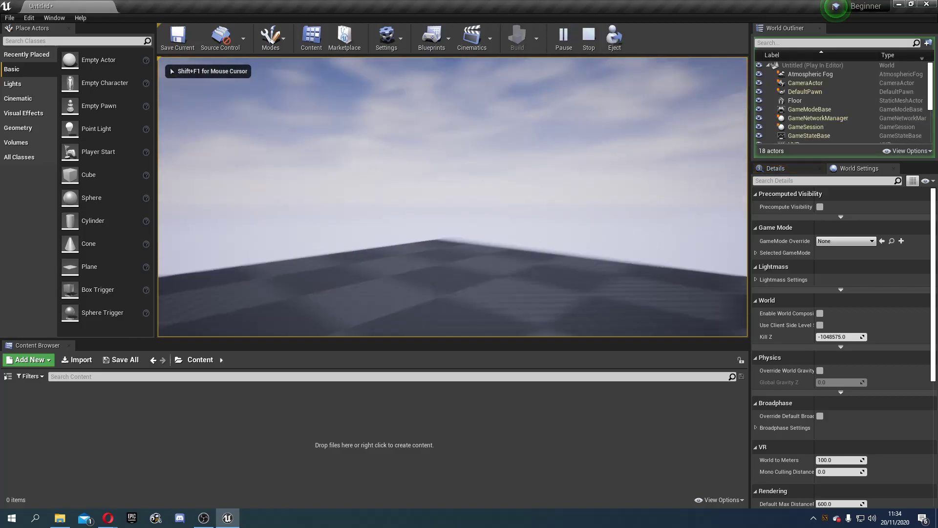
{"action": "key", "text": "w"}
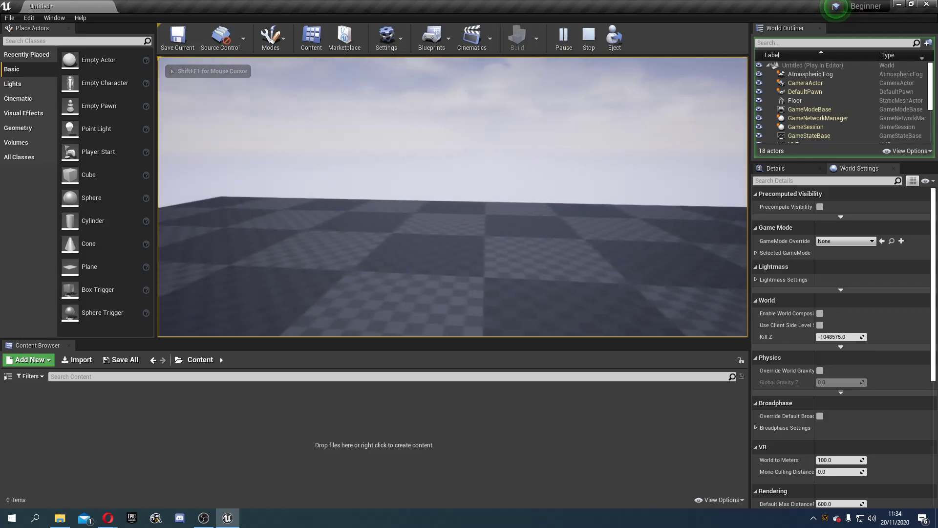
{"action": "key", "text": "w"}
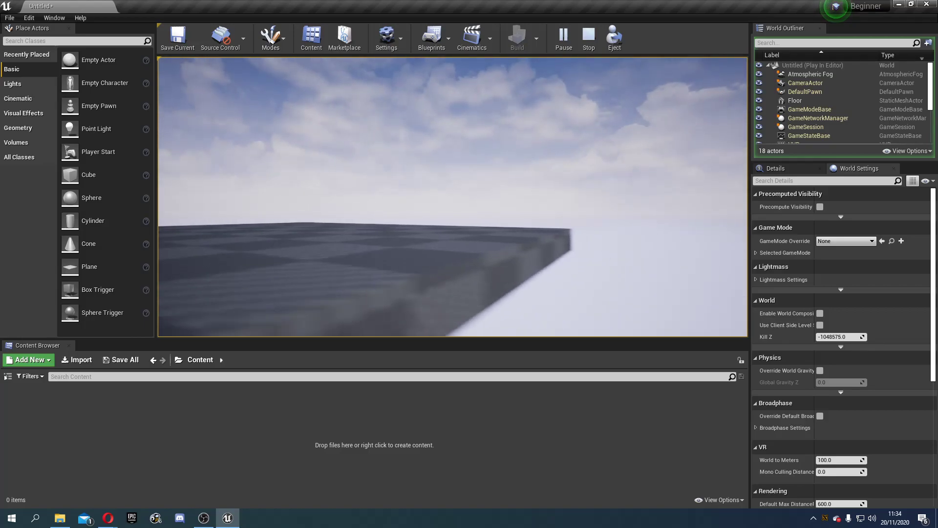
{"action": "key", "text": "s"}
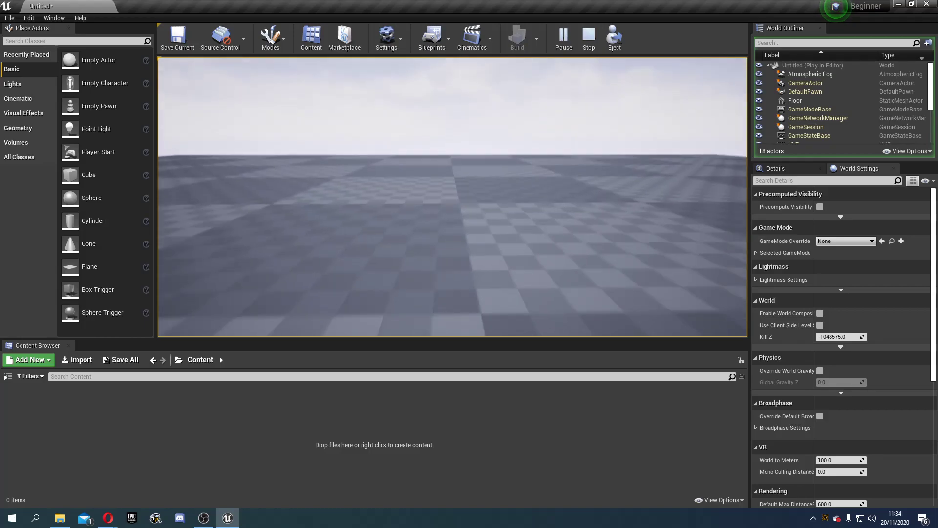
{"action": "key", "text": "w"}
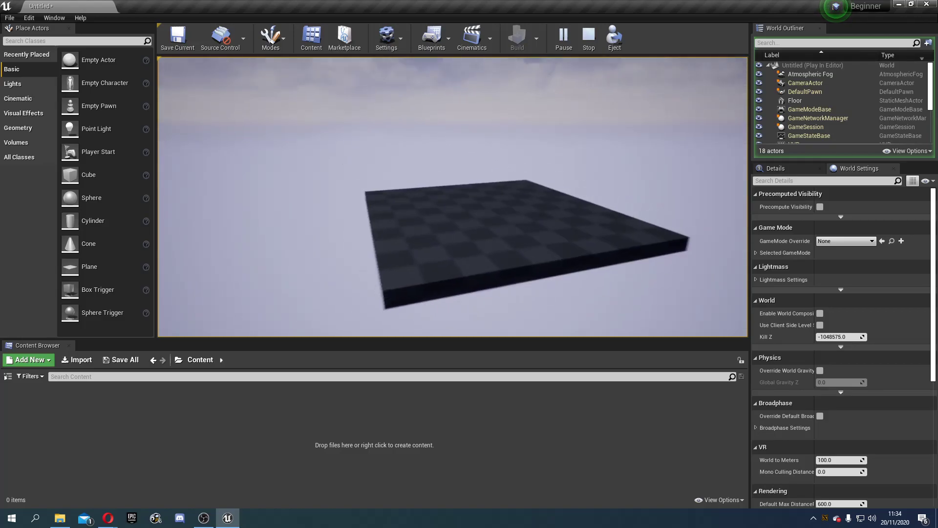
{"action": "key", "text": "w"}
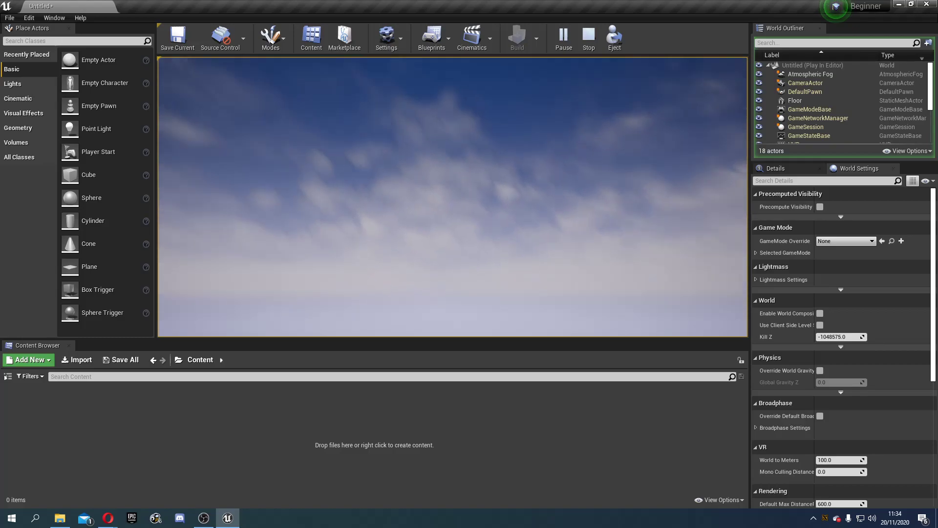
{"action": "key", "text": "w"}
{"action": "key", "text": "w"}
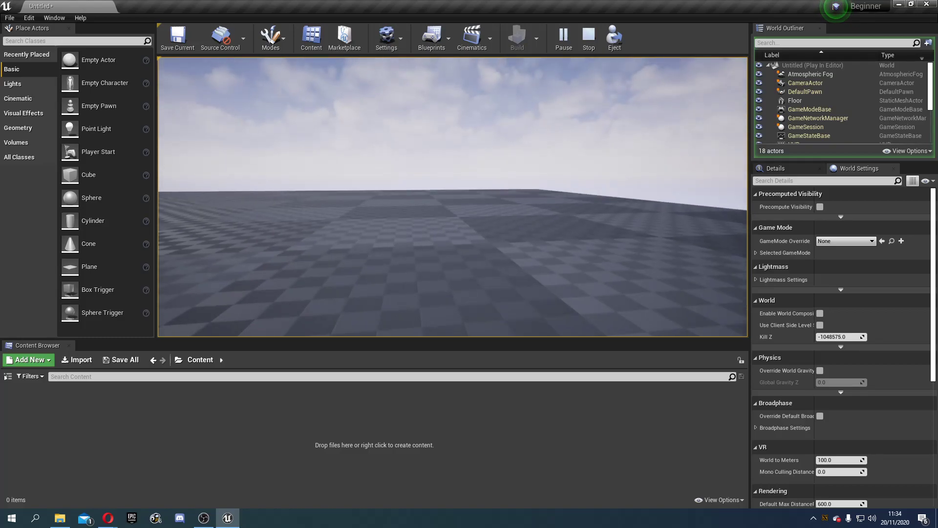
{"action": "key", "text": "Escape"}
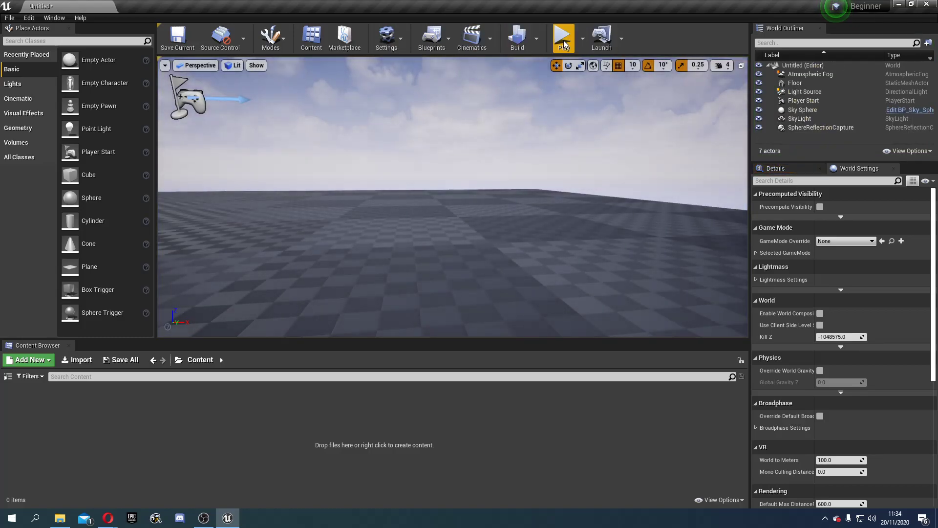
- Play the level in a New Editor Window (PIE), close it, and bring up Content's new-asset menu
{"action": "left_click", "coordinate": [582, 38]}
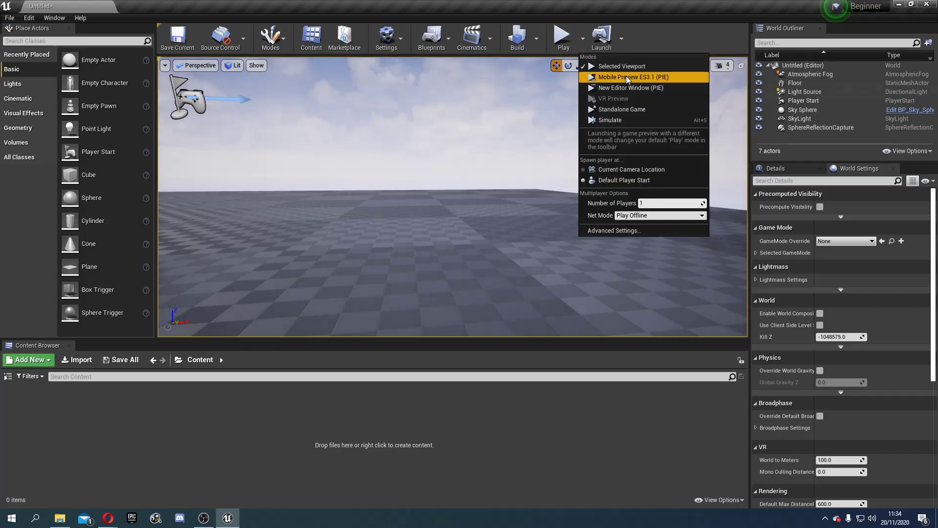
{"action": "left_click", "coordinate": [626, 88]}
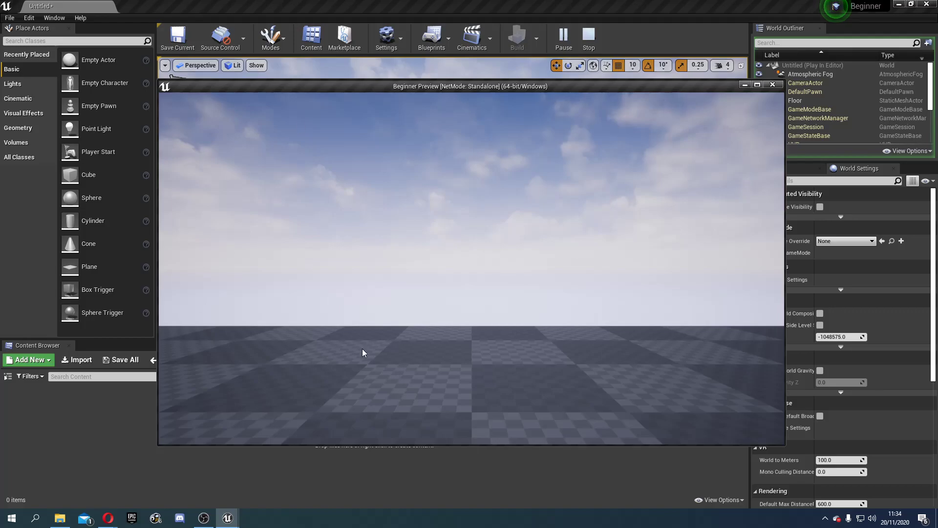
{"action": "left_click", "coordinate": [775, 85]}
{"action": "right_click", "coordinate": [33, 424]}
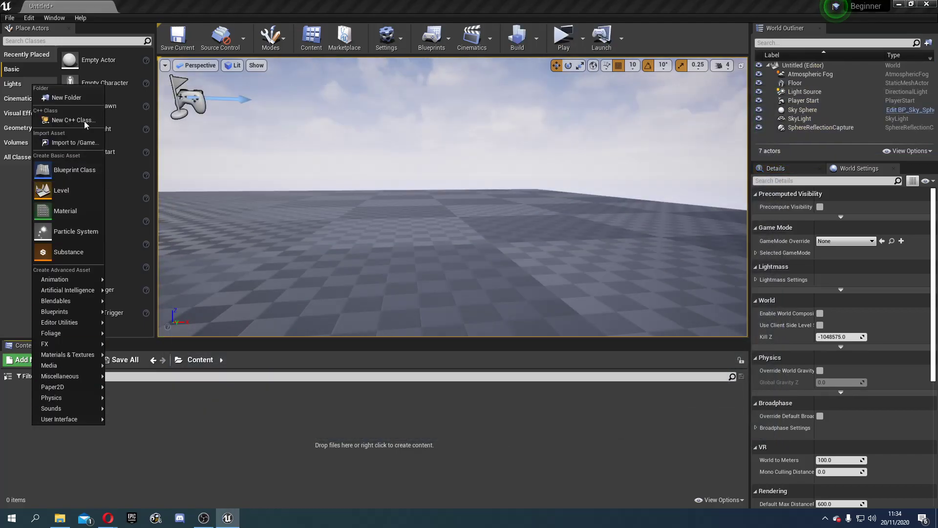
- Create a Character-based Blueprint Class named NewBlueprint and test-play it
{"action": "left_click", "coordinate": [76, 165]}
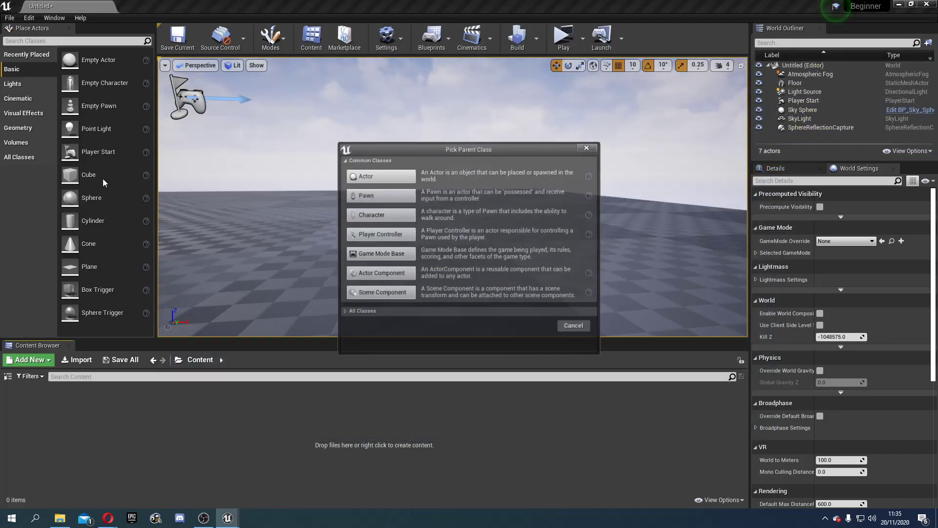
{"action": "left_click", "coordinate": [377, 211]}
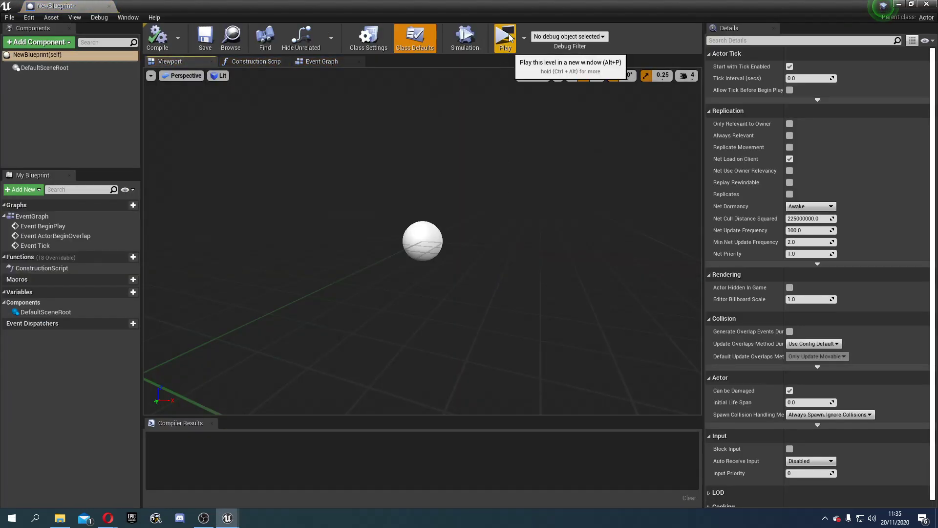
{"action": "left_click", "coordinate": [506, 38]}
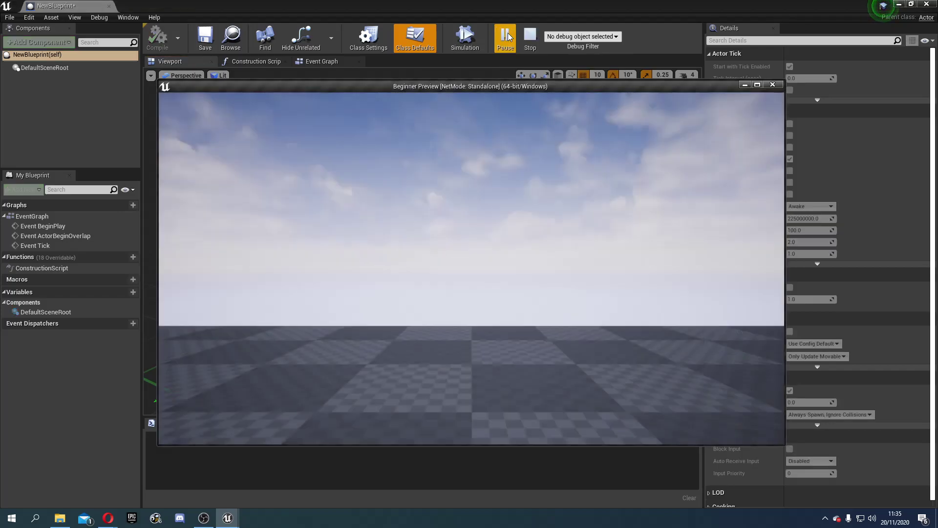
{"action": "left_click", "coordinate": [772, 84]}
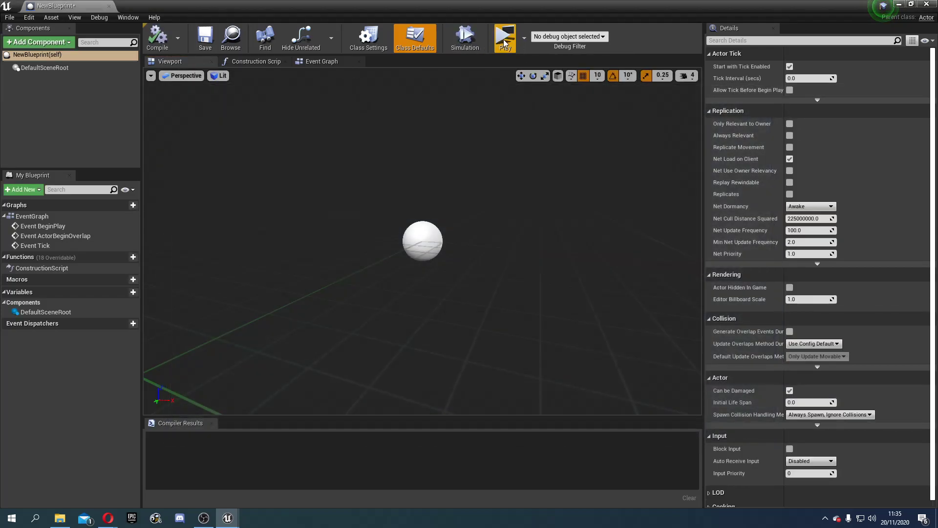
{"action": "left_click", "coordinate": [524, 38]}
{"action": "left_click", "coordinate": [545, 73]}
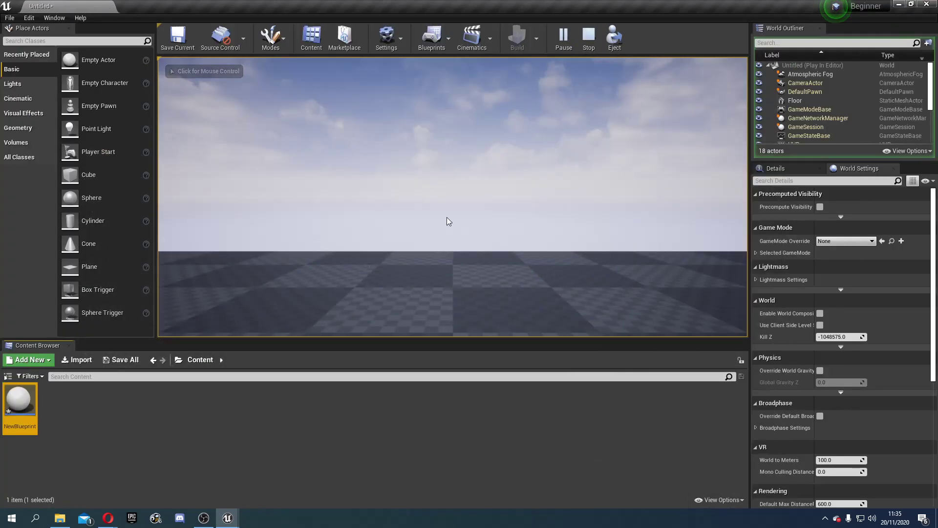
{"action": "left_click", "coordinate": [587, 38]}
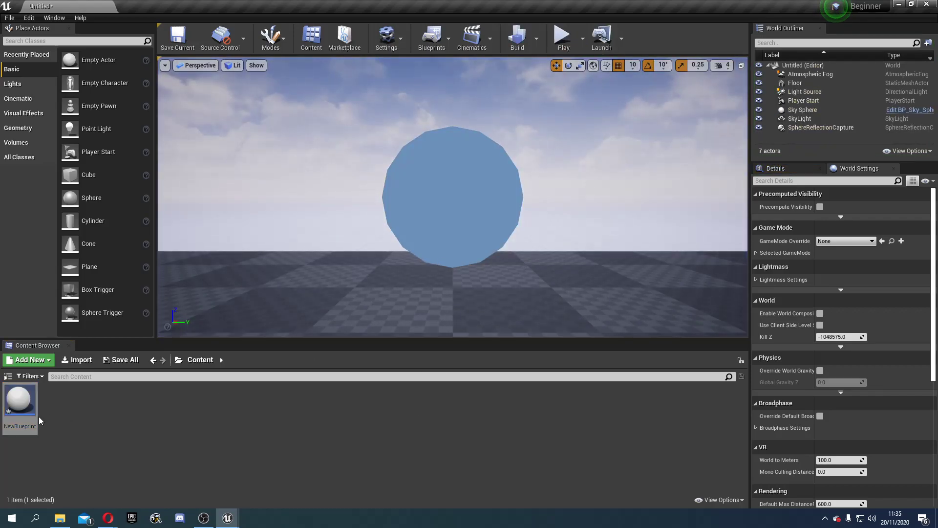
- Force-delete NewBlueprint from Content and select the Player Start actor
{"action": "left_click", "coordinate": [28, 410]}
{"action": "key", "text": "Delete"}
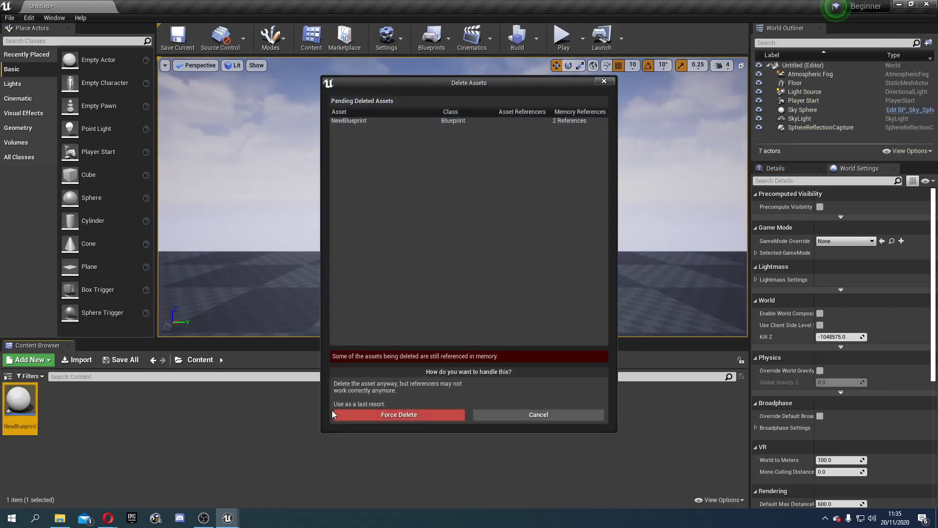
{"action": "left_click", "coordinate": [384, 416]}
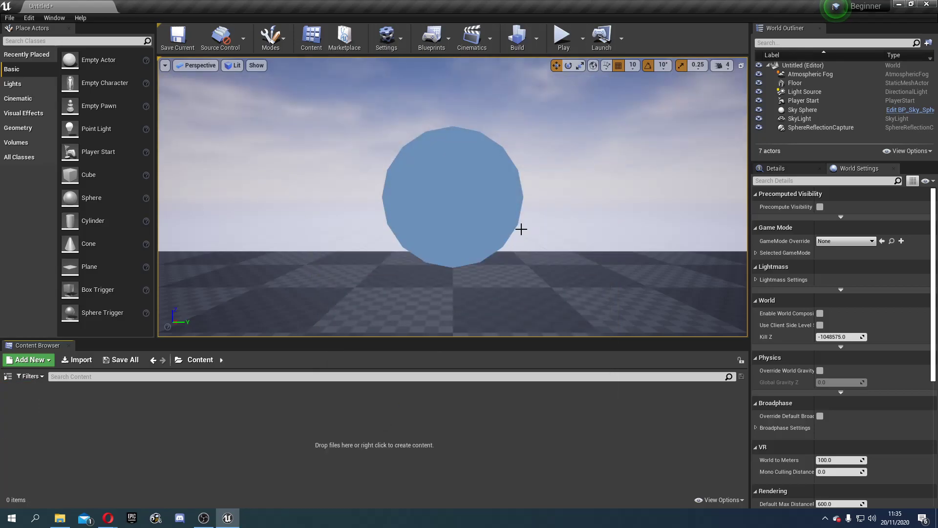
{"action": "left_click", "coordinate": [497, 218]}
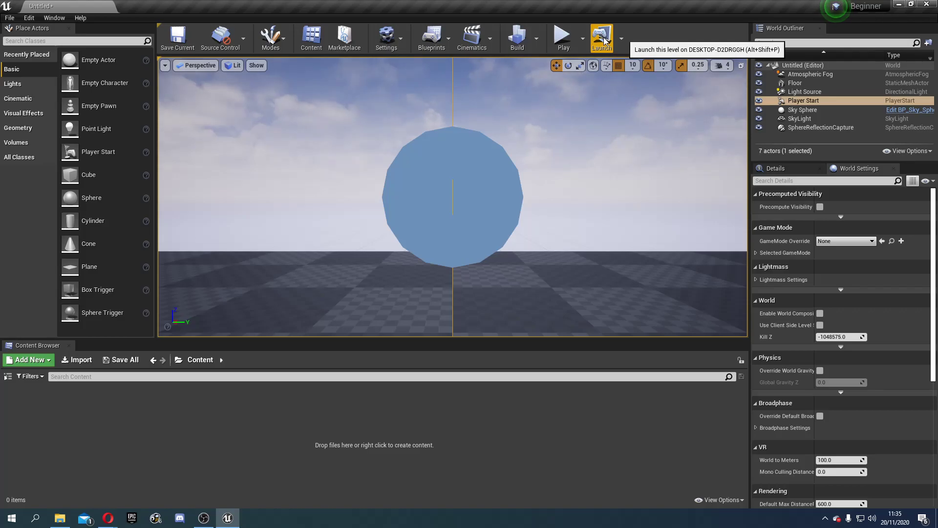
{"action": "left_click", "coordinate": [562, 36]}
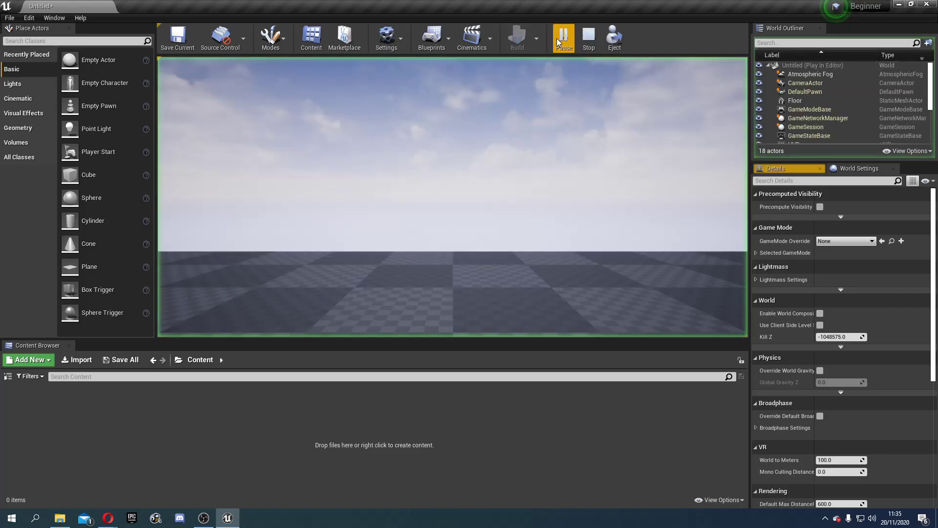
{"action": "left_click", "coordinate": [436, 277]}
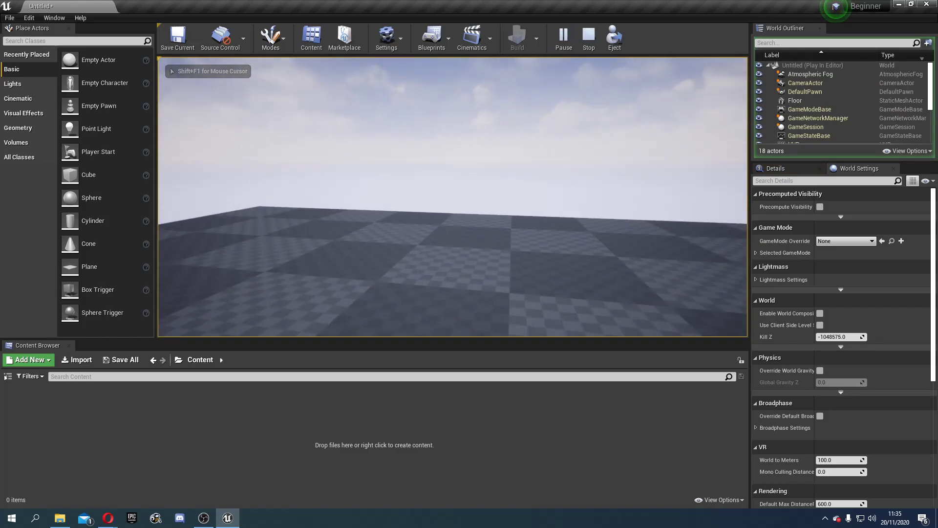
{"action": "key", "text": "Escape"}
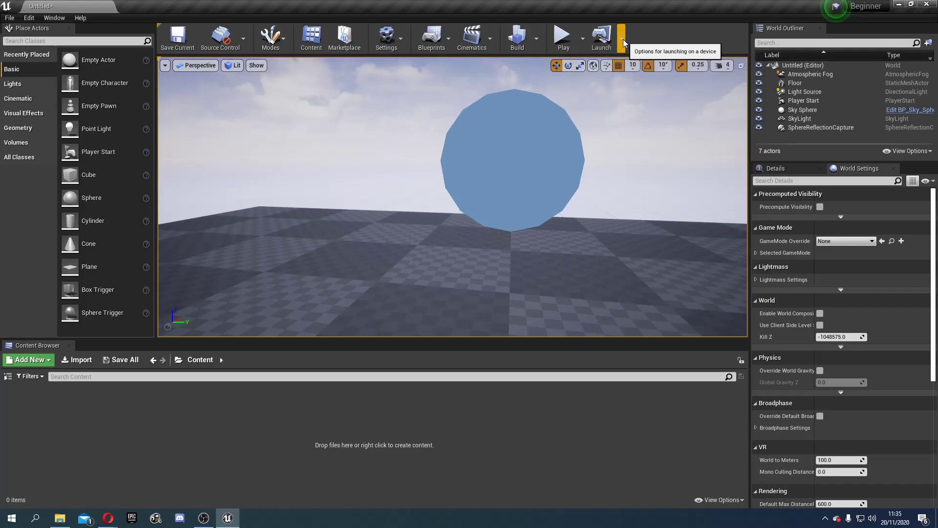
{"action": "left_click", "coordinate": [622, 39]}
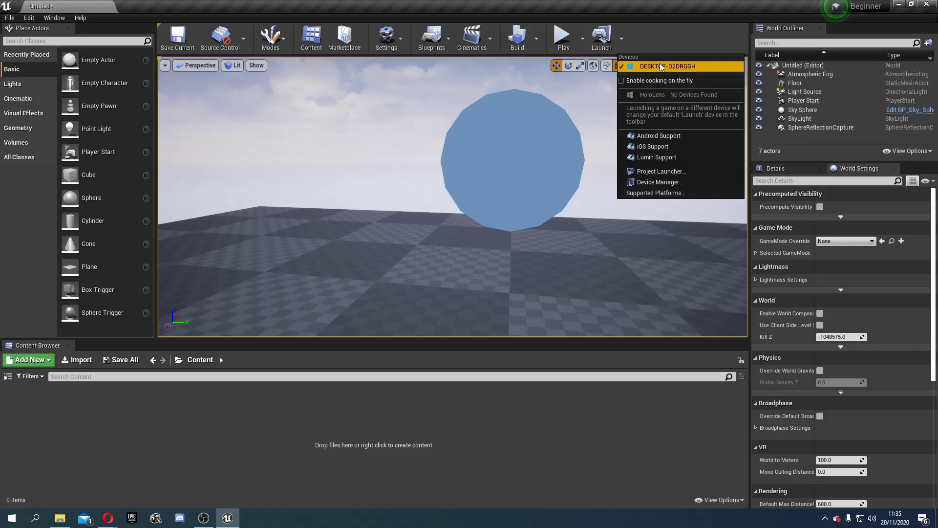
{"action": "left_click", "coordinate": [622, 45]}
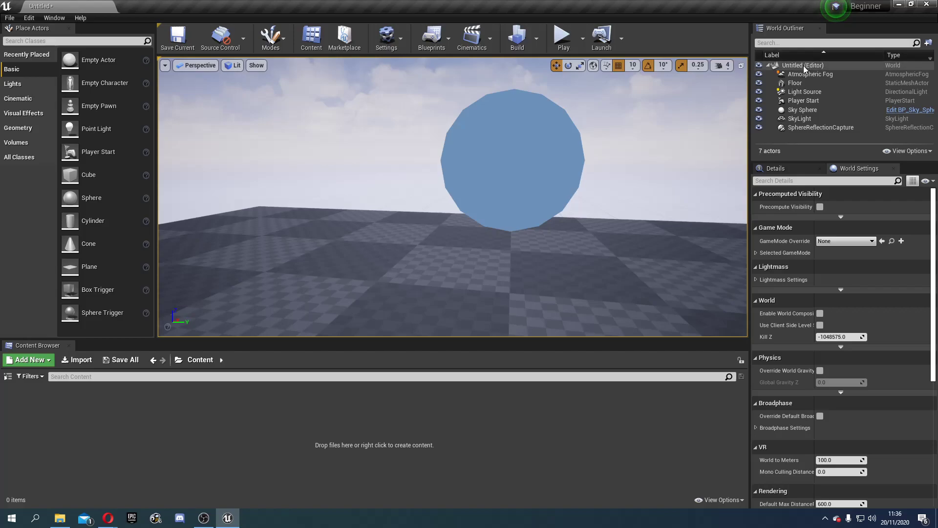
- Select the sky sphere, Floor, SkyLight and Player Start, then focus the view on Player Start
{"action": "scroll", "coordinate": [540, 306], "scroll_direction": "down", "scroll_amount": 5}
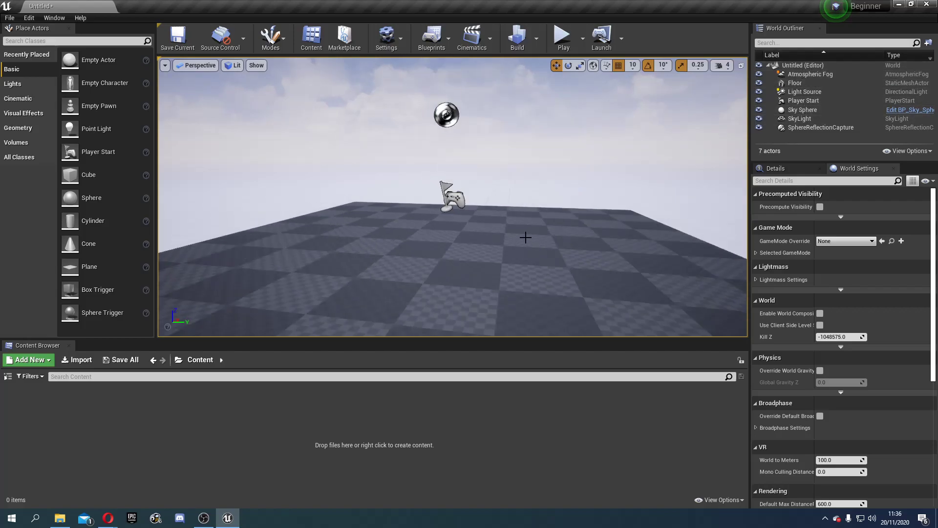
{"action": "left_click", "coordinate": [398, 195]}
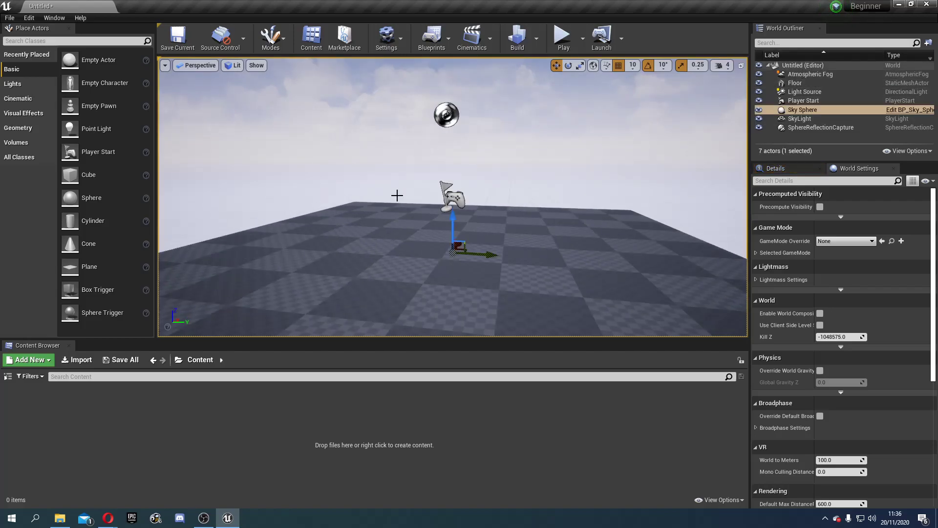
{"action": "left_click", "coordinate": [402, 228]}
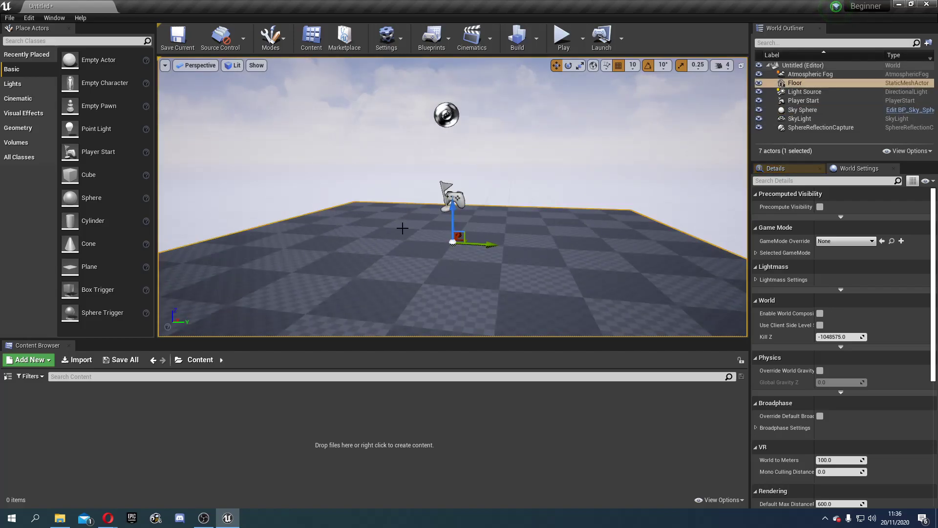
{"action": "left_click", "coordinate": [805, 84]}
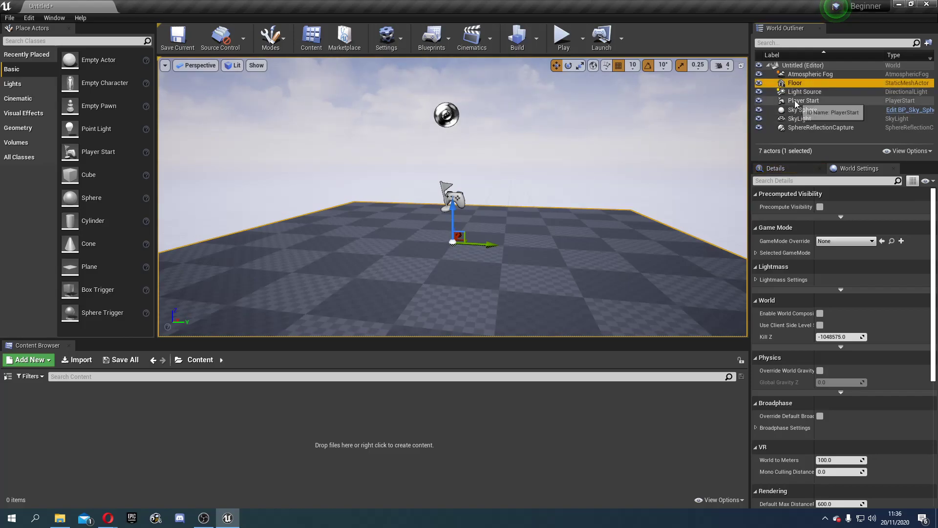
{"action": "left_click", "coordinate": [802, 118]}
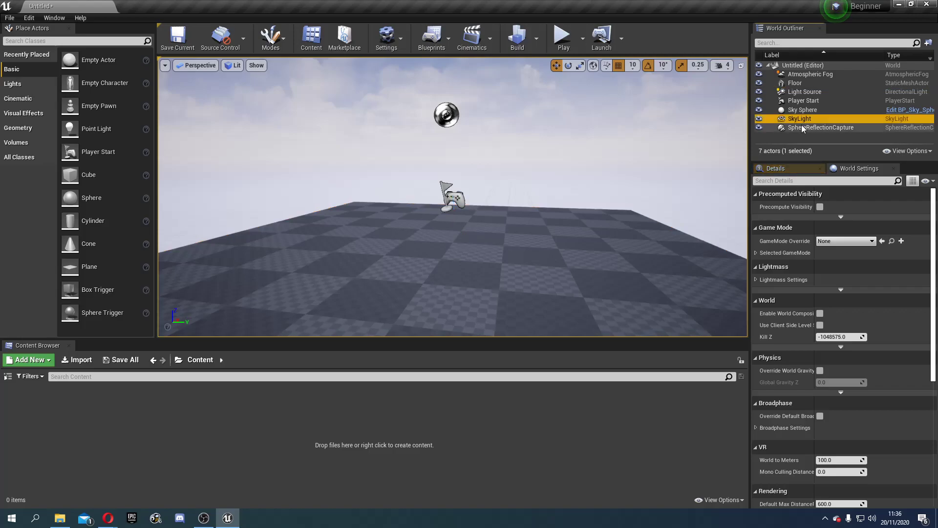
{"action": "left_click", "coordinate": [803, 100]}
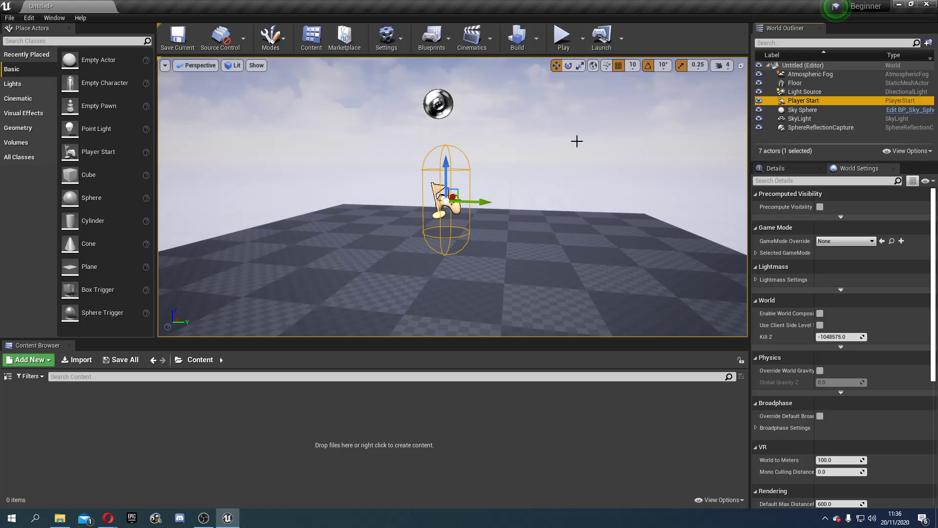
{"action": "left_click_drag", "start_coordinate": [576, 142], "coordinate": [576, 142]}
{"action": "right_click_drag", "start_coordinate": [576, 142], "coordinate": [515, 151]}
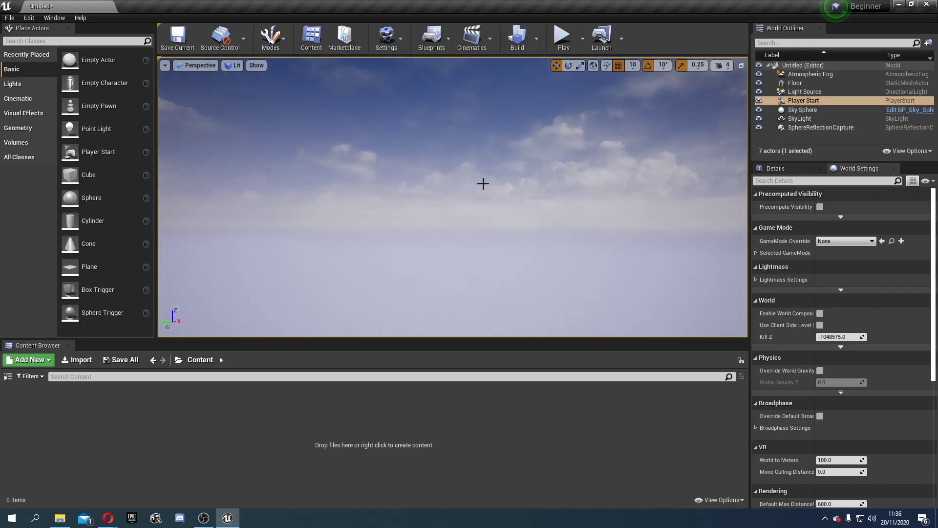
{"action": "key", "text": "f"}
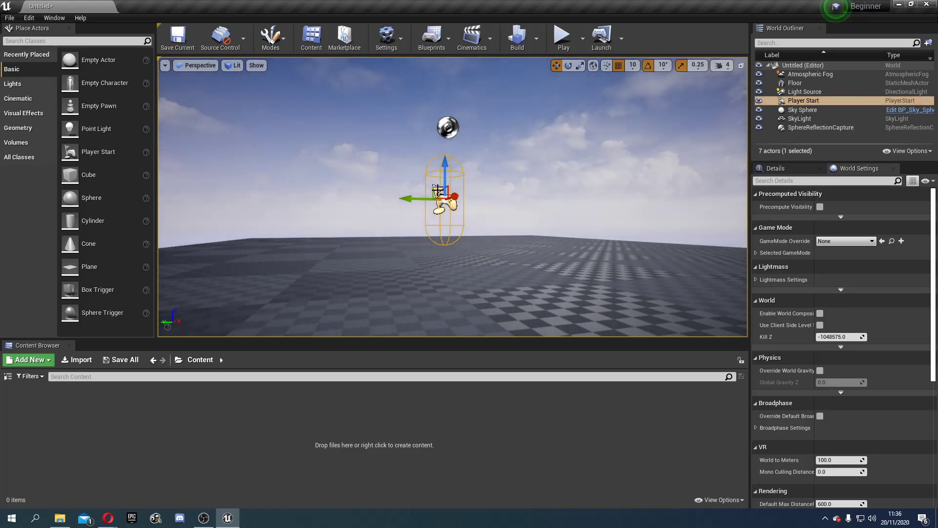
- Show Player Start's Details with location, rotation, scale and Player Start Tag
{"action": "left_click_drag", "start_coordinate": [438, 192], "coordinate": [442, 211], "text": "alt"}
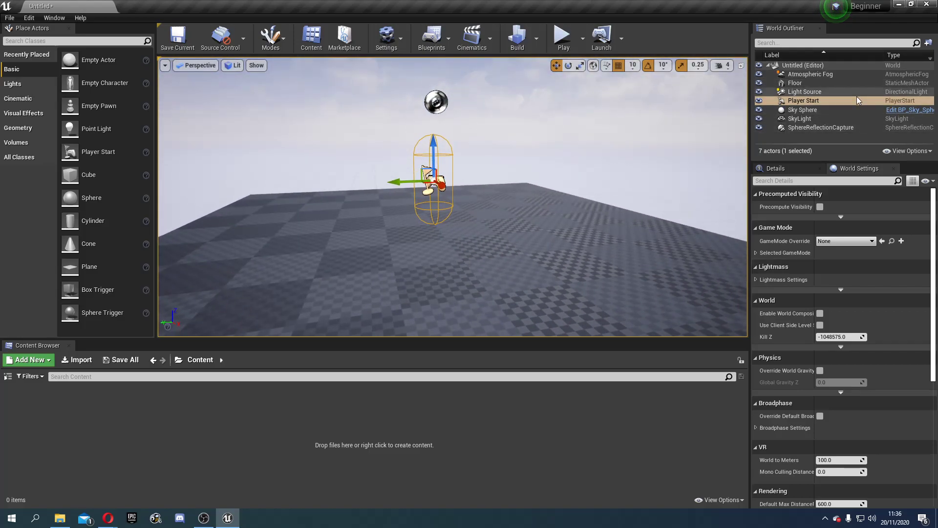
{"action": "left_click", "coordinate": [799, 167]}
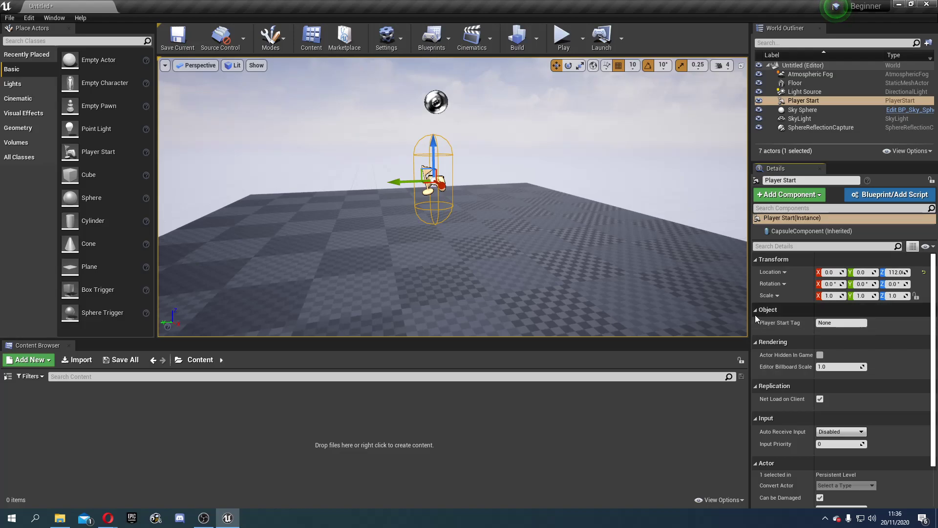
{"action": "left_click", "coordinate": [835, 324]}
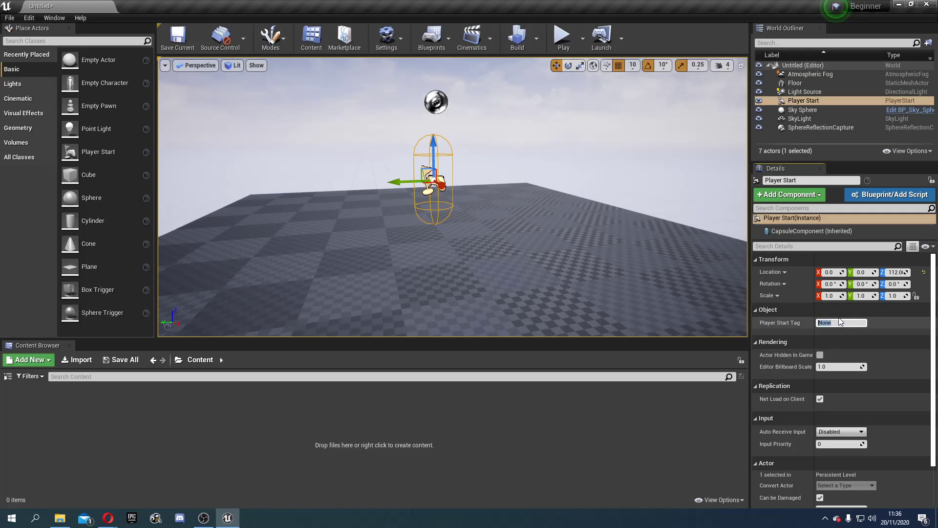
{"action": "left_click", "coordinate": [435, 105]}
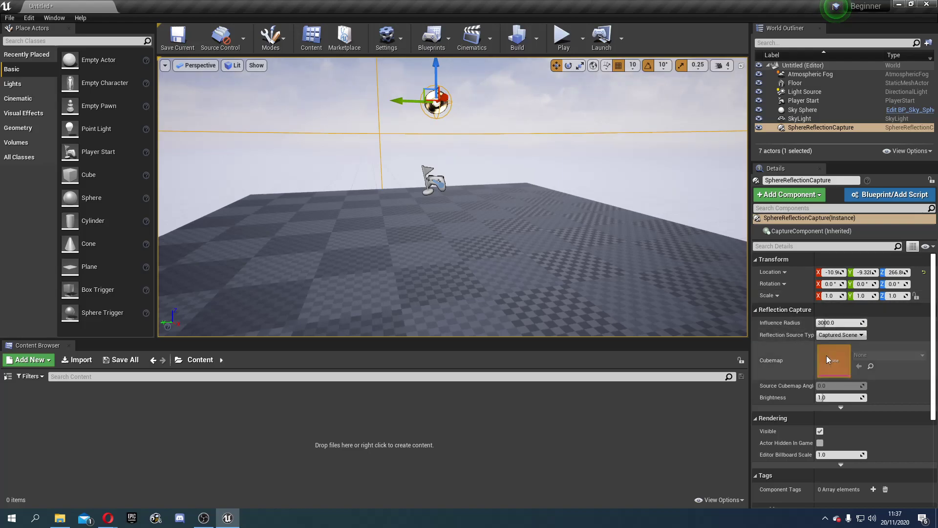
{"action": "scroll", "coordinate": [828, 359], "scroll_direction": "down", "scroll_amount": 5}
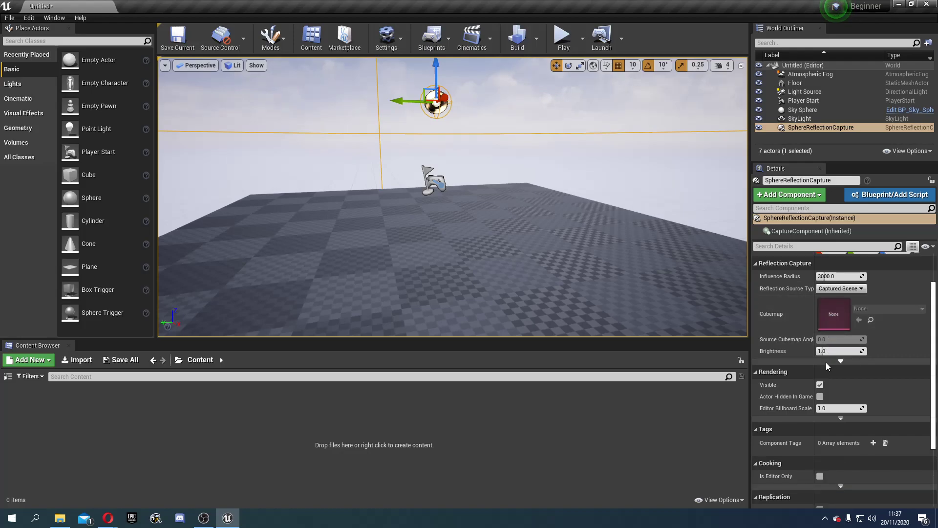
{"action": "scroll", "coordinate": [800, 468], "scroll_direction": "up", "scroll_amount": 5}
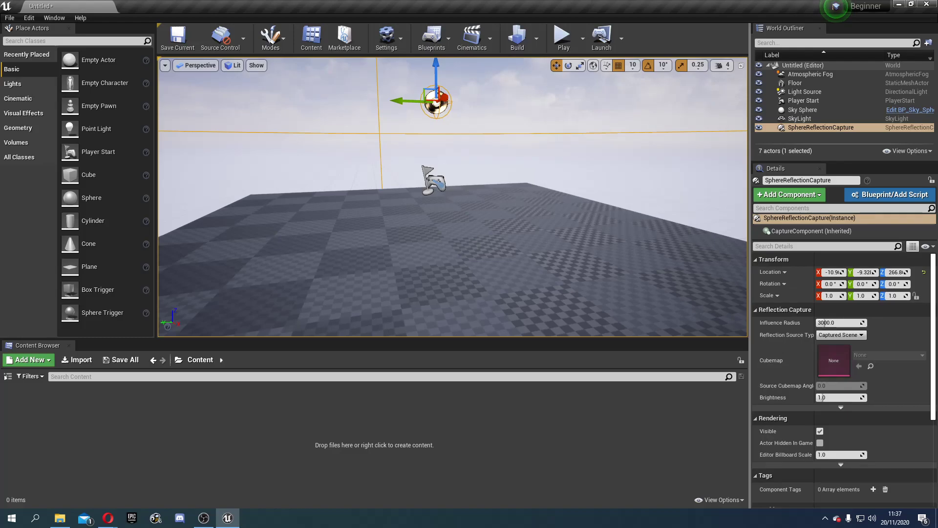
{"action": "left_click", "coordinate": [438, 183]}
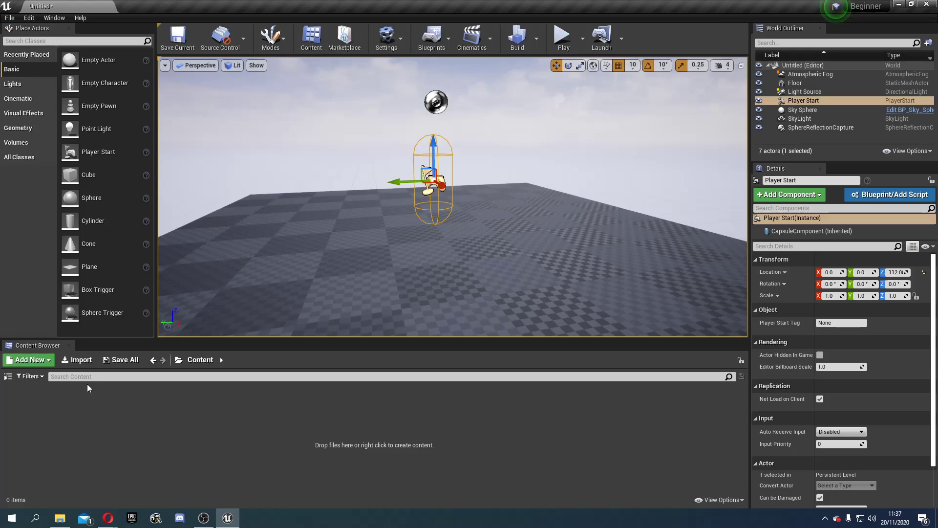
- Add a new folder named 'Player' to Content and open it
{"action": "left_click", "coordinate": [38, 360]}
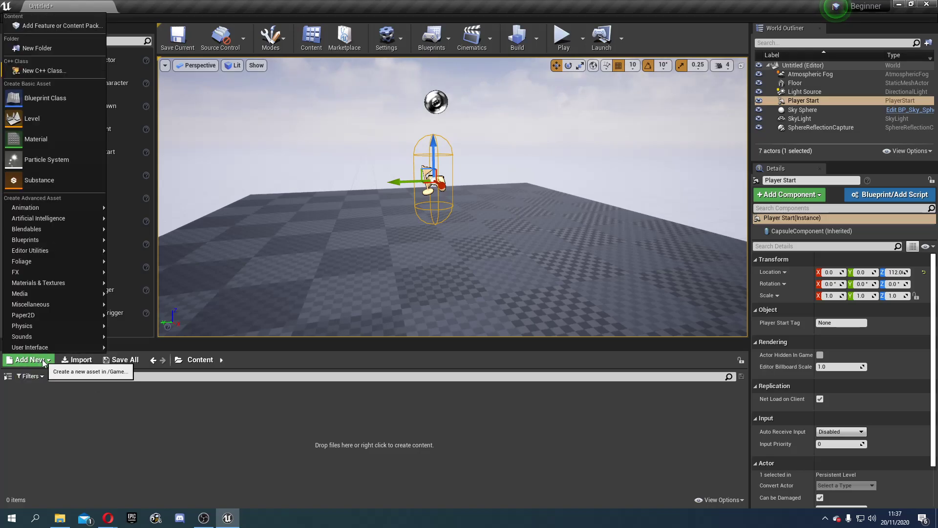
{"action": "left_click", "coordinate": [29, 48]}
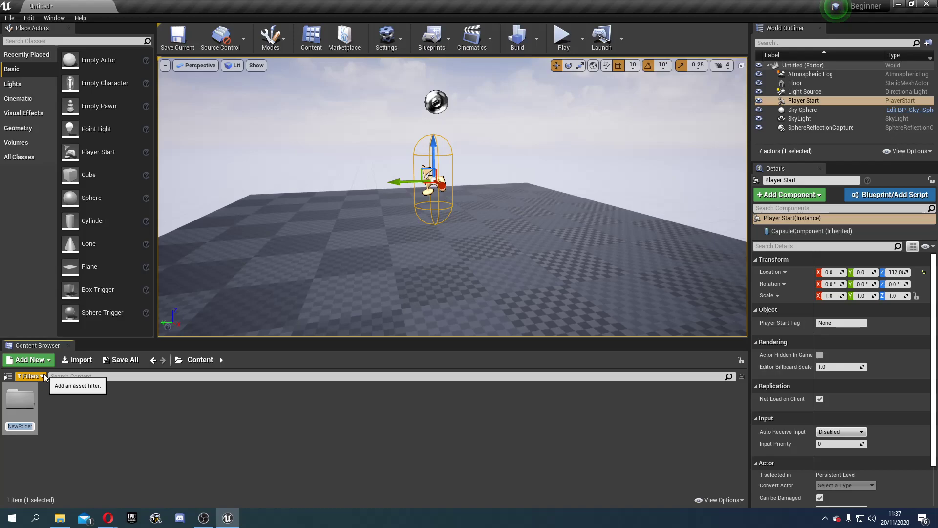
{"action": "type", "text": "Play"}
{"action": "key", "text": "Return"}
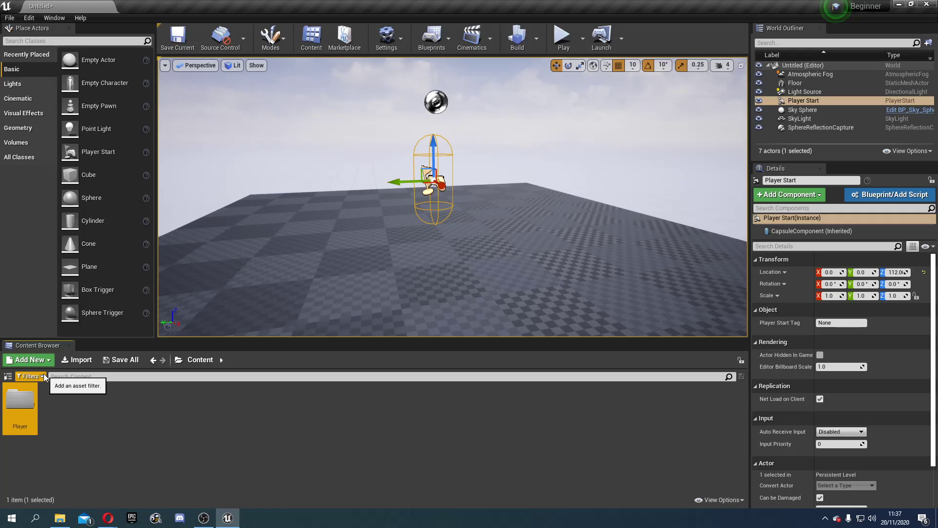
{"action": "key", "text": "Return"}
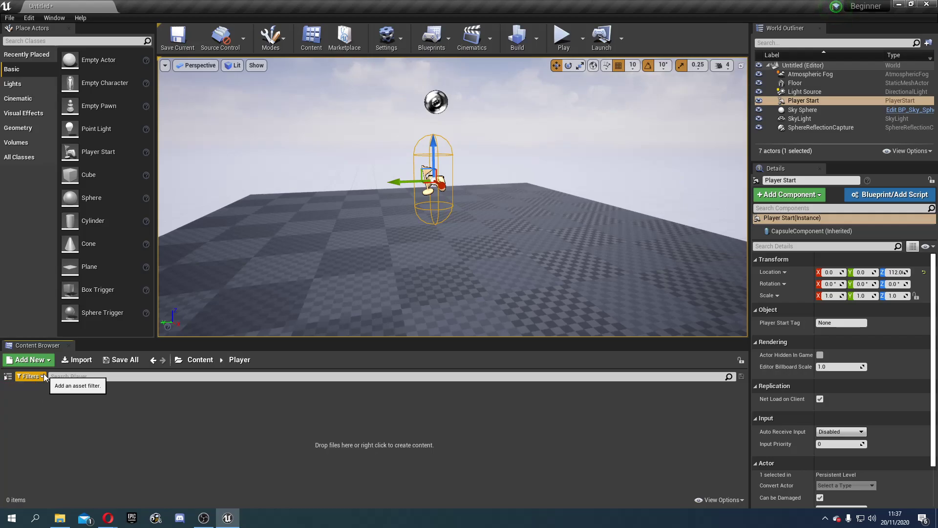
- Look through the Add New asset menus inside Player, then return to the top Content folder
{"action": "right_click", "coordinate": [61, 422]}
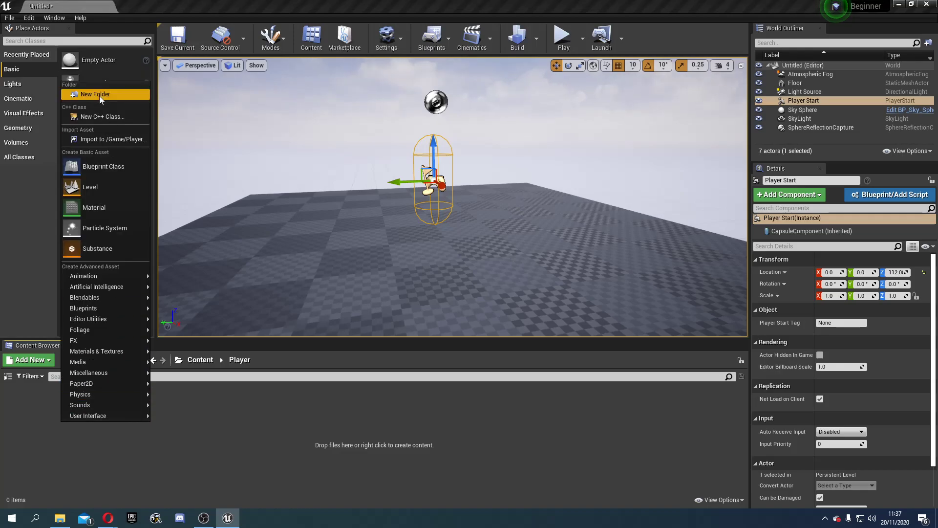
{"action": "left_click", "coordinate": [45, 364]}
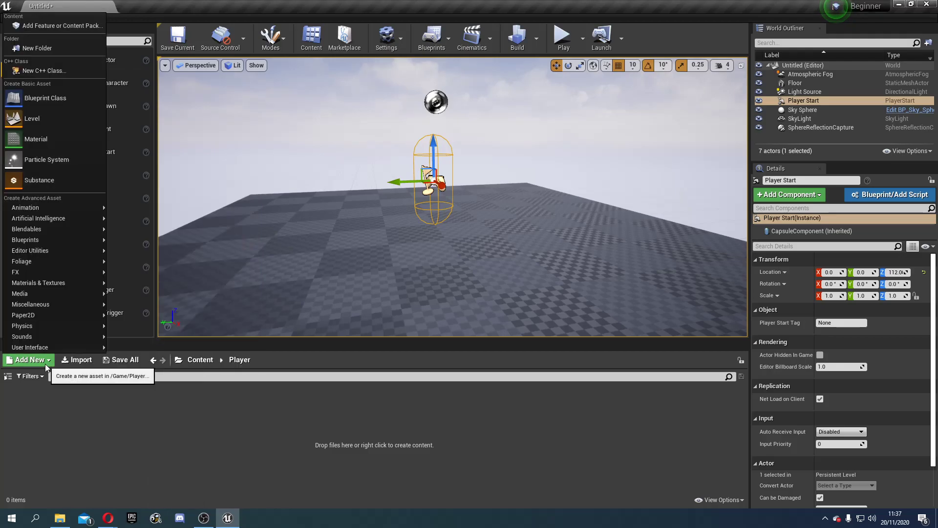
{"action": "left_click", "coordinate": [45, 364]}
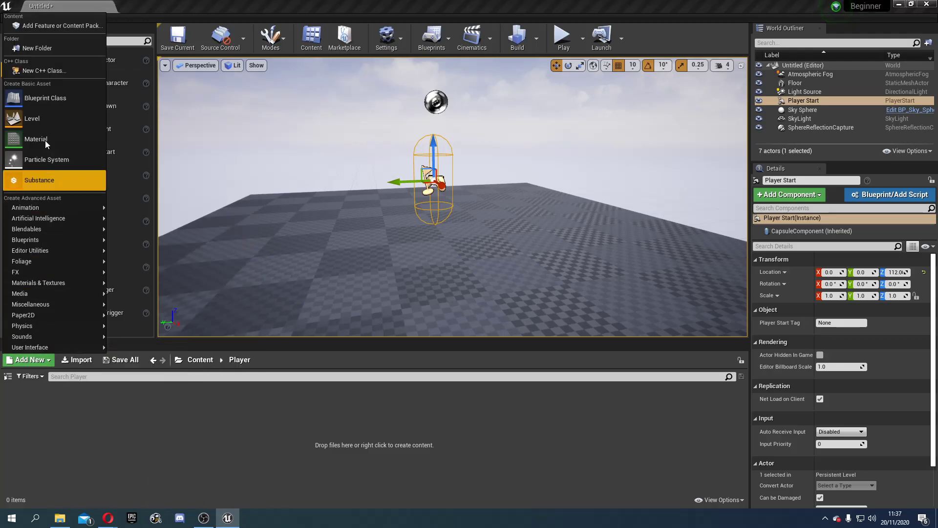
{"action": "right_click", "coordinate": [72, 427]}
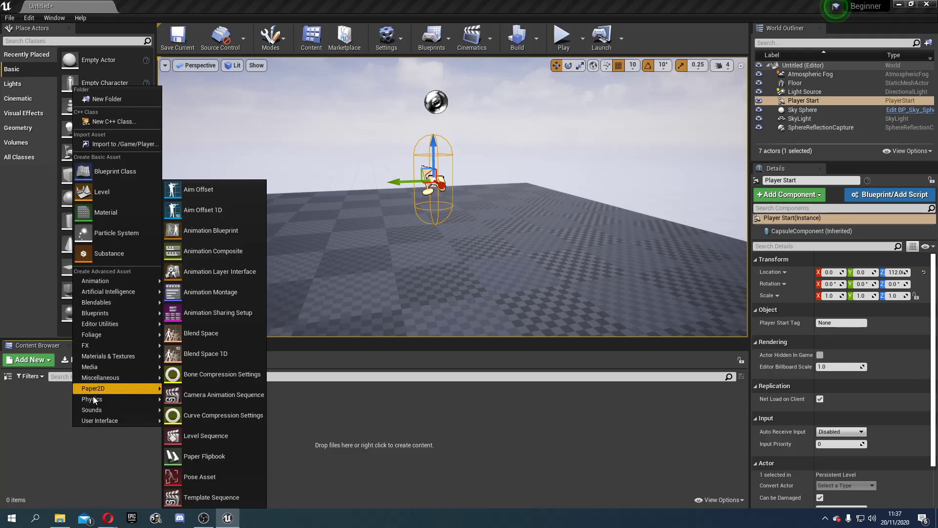
{"action": "left_click", "coordinate": [28, 362]}
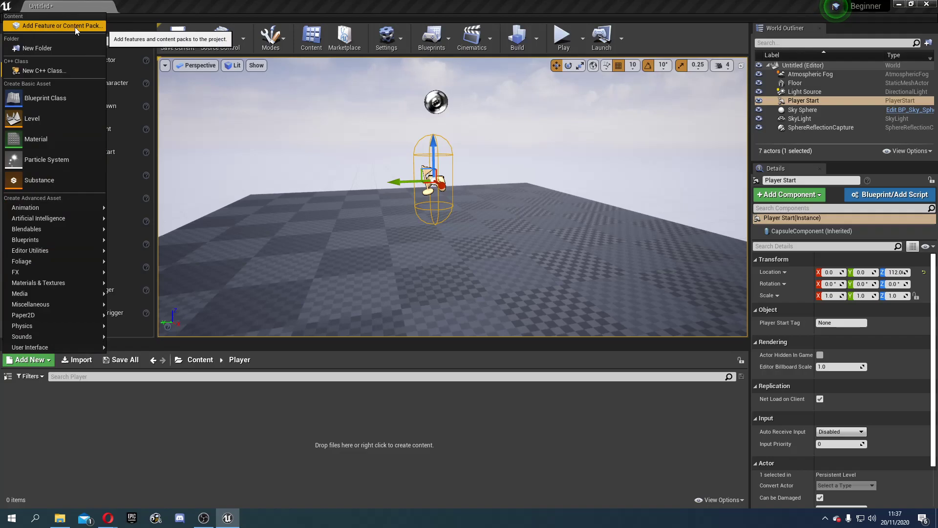
{"action": "left_click", "coordinate": [200, 360]}
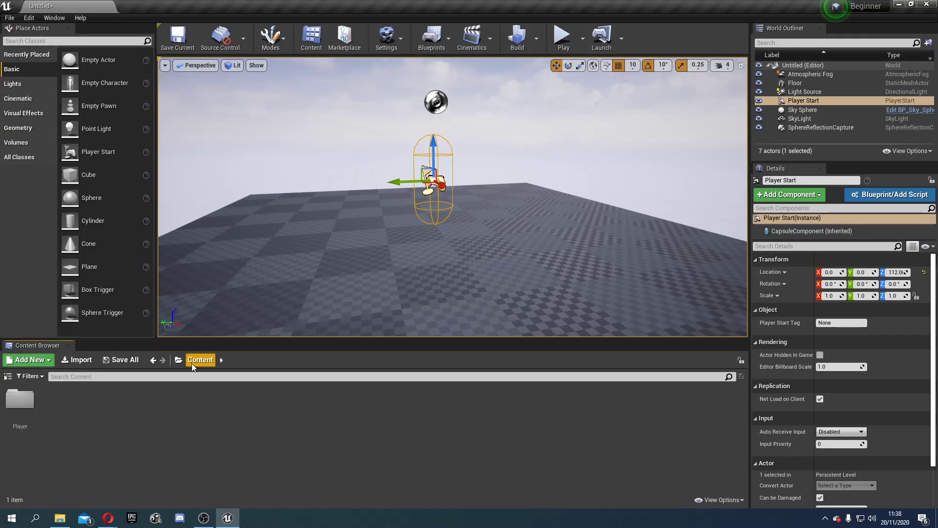
- Add the Starter Content pack from the Content Packs tab and close the dialog
{"action": "left_click", "coordinate": [27, 362]}
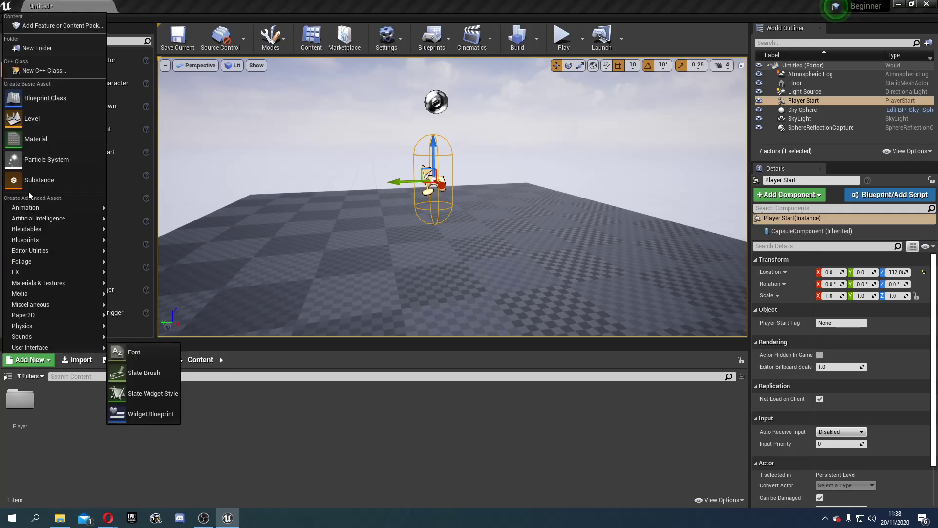
{"action": "left_click", "coordinate": [41, 27]}
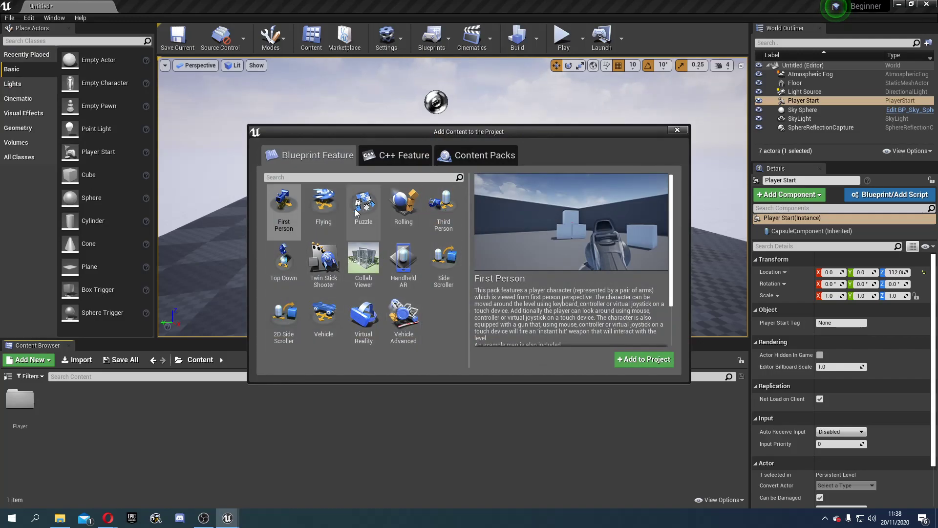
{"action": "left_click", "coordinate": [454, 157]}
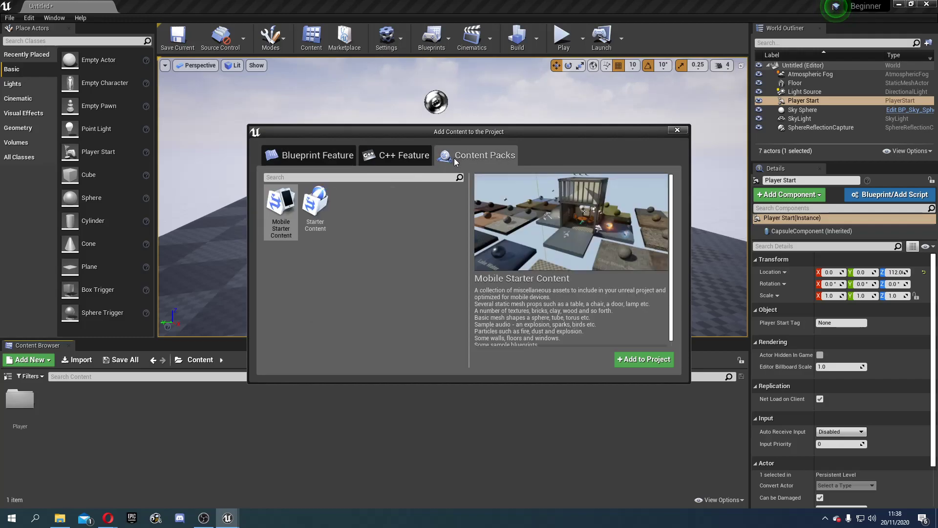
{"action": "left_click", "coordinate": [318, 216]}
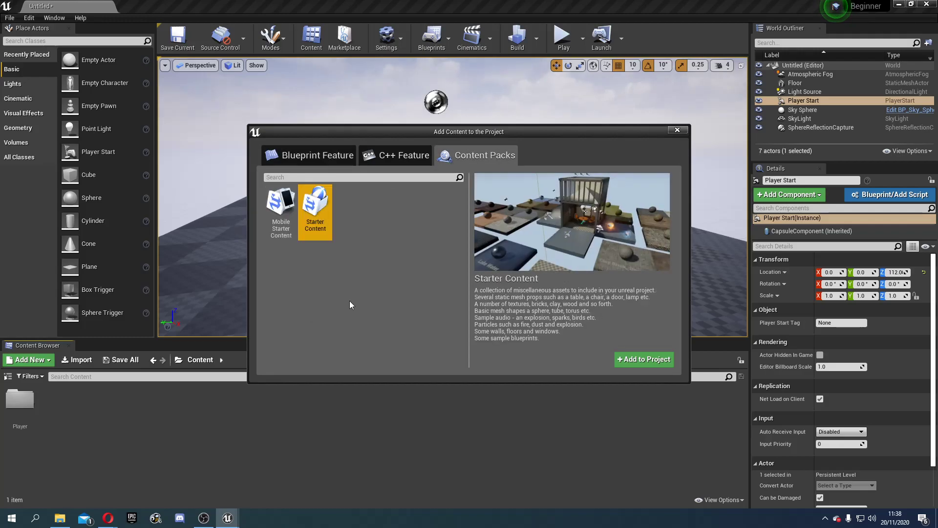
{"action": "left_click", "coordinate": [645, 361]}
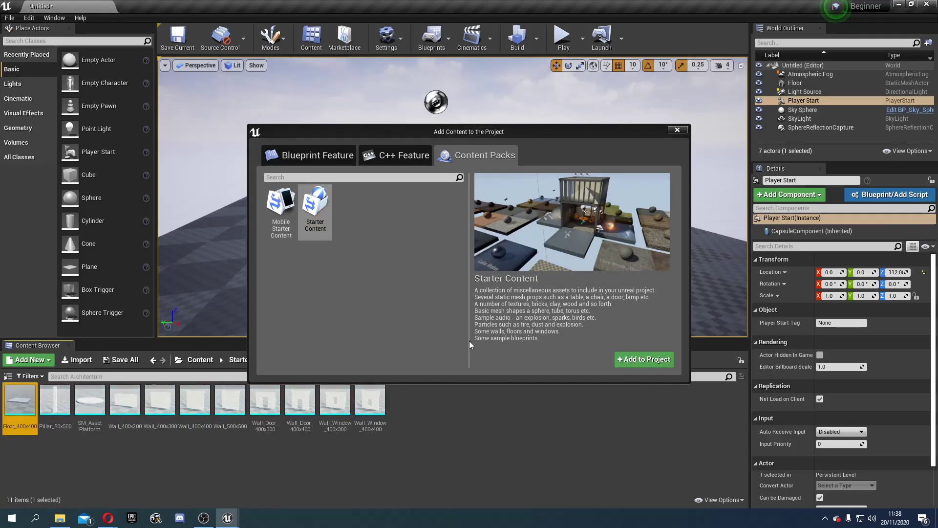
{"action": "left_click", "coordinate": [677, 129]}
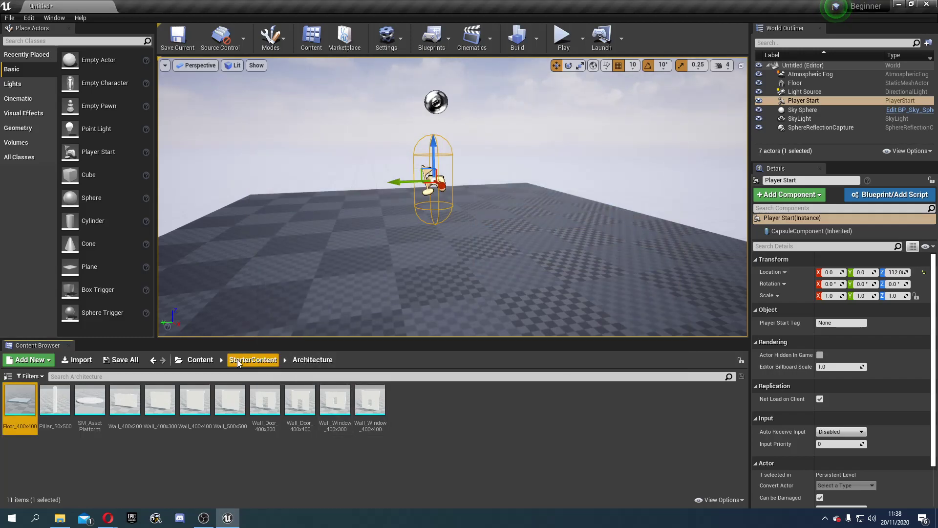
- Browse StarterContent's Textures, Materials and Particles folders, then return to the top Content folder
{"action": "left_click", "coordinate": [205, 360]}
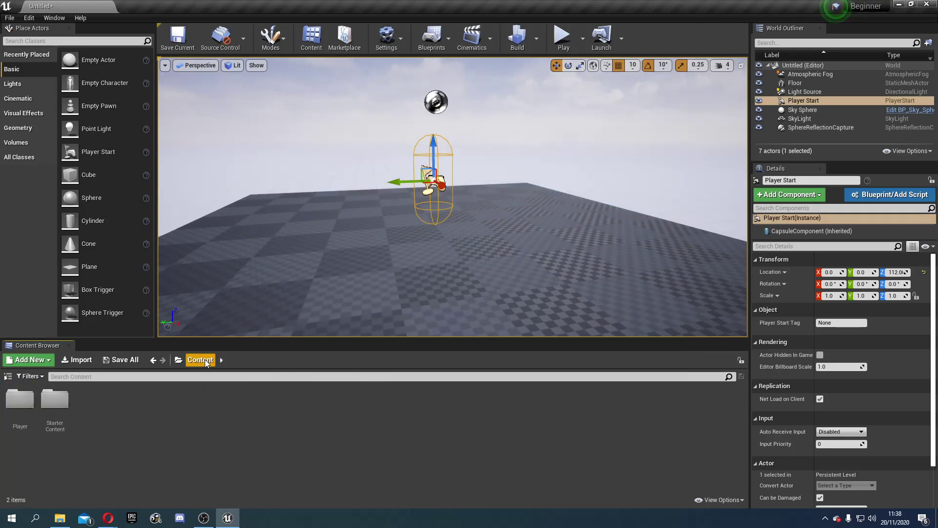
{"action": "left_click", "coordinate": [64, 401]}
{"action": "double_click", "coordinate": [64, 400]}
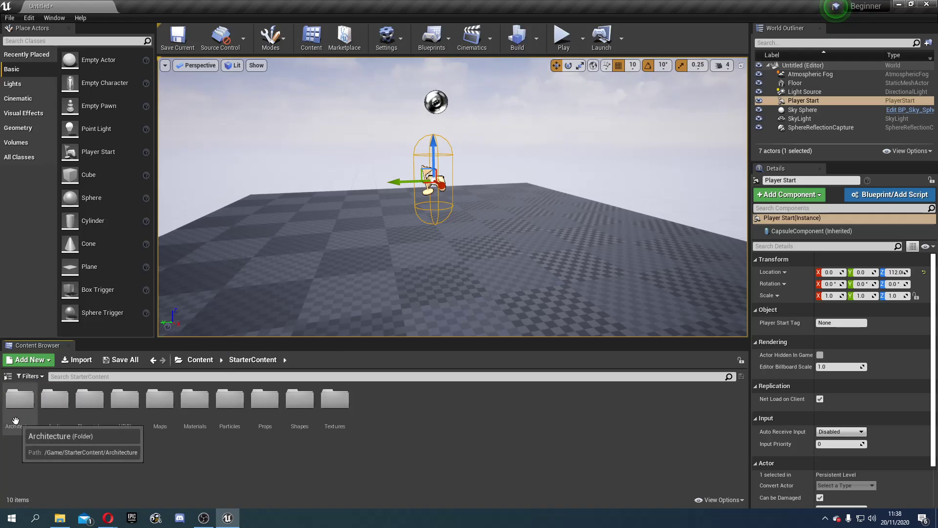
{"action": "double_click", "coordinate": [339, 413]}
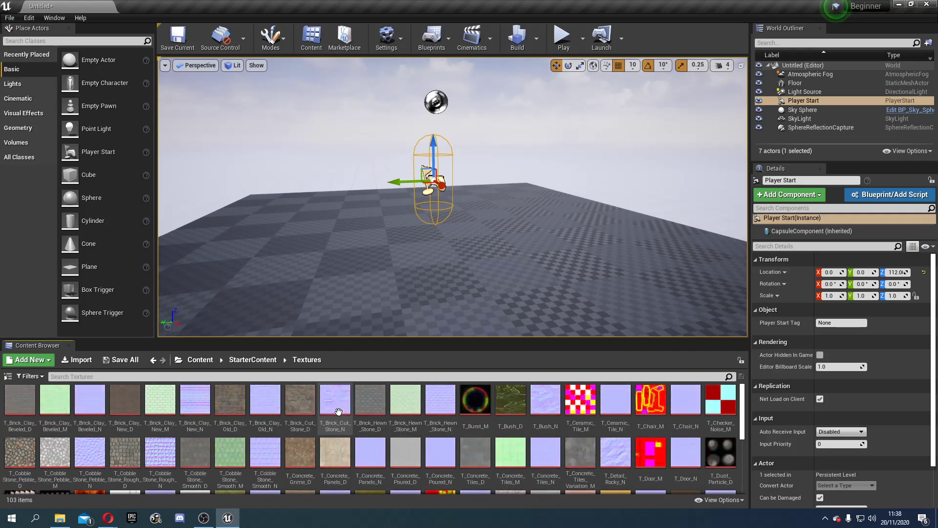
{"action": "left_click", "coordinate": [264, 362]}
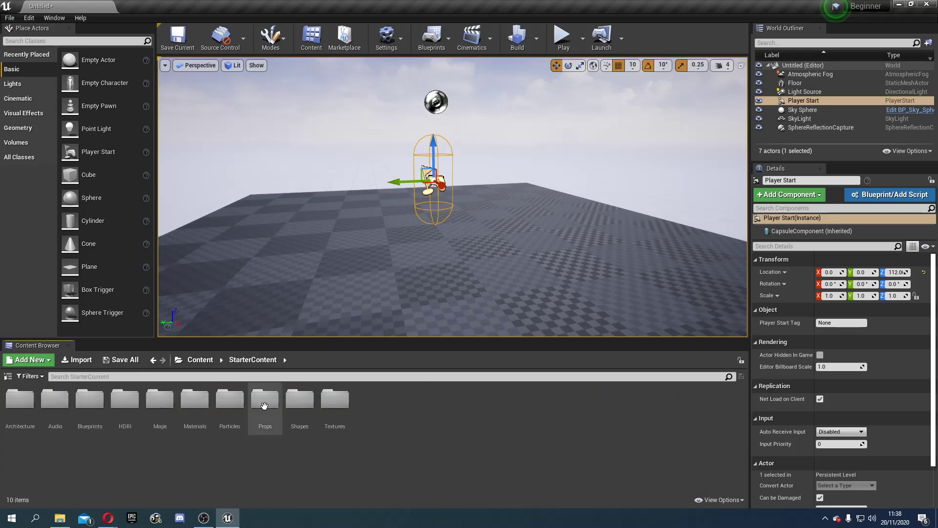
{"action": "double_click", "coordinate": [196, 400]}
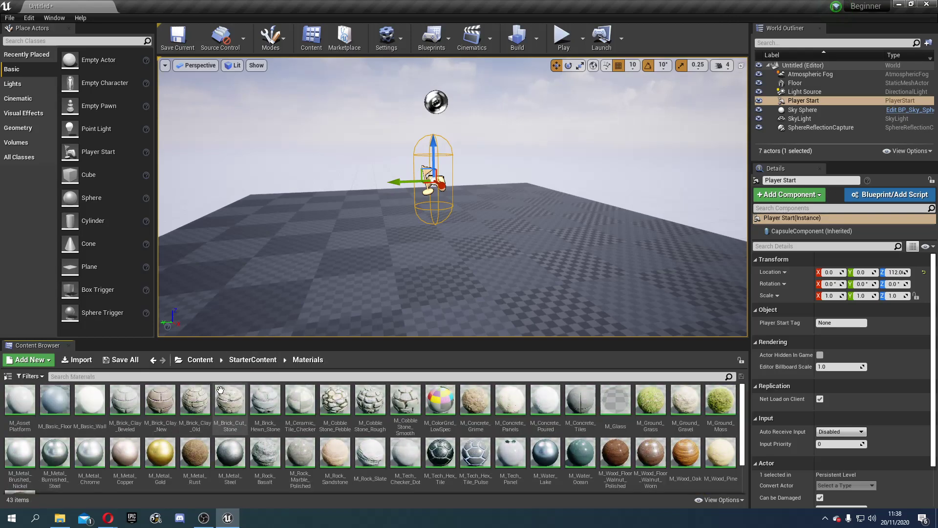
{"action": "left_click", "coordinate": [200, 360]}
{"action": "double_click", "coordinate": [54, 399]}
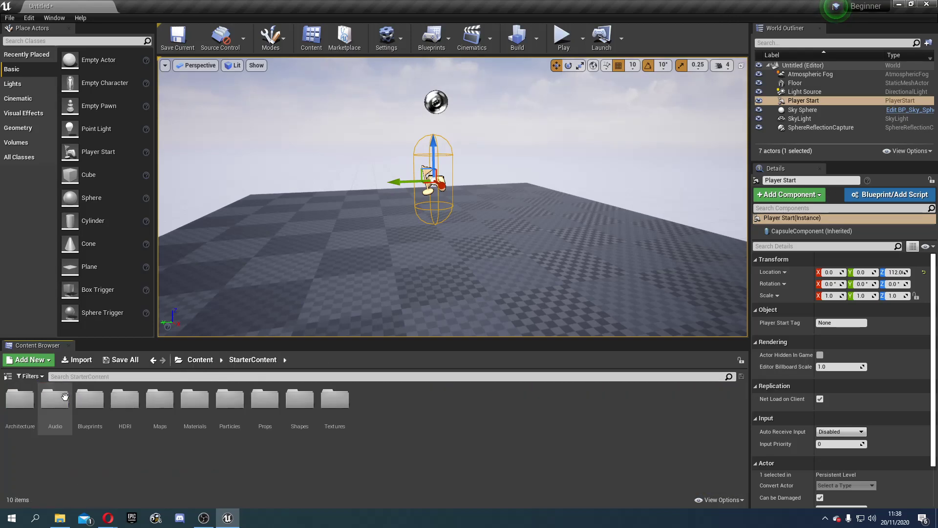
{"action": "double_click", "coordinate": [230, 400]}
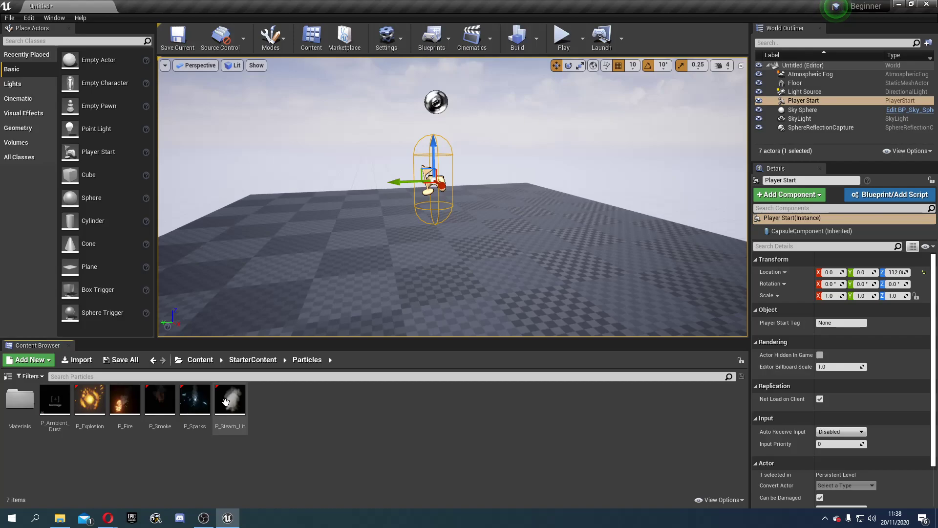
{"action": "left_click", "coordinate": [247, 362]}
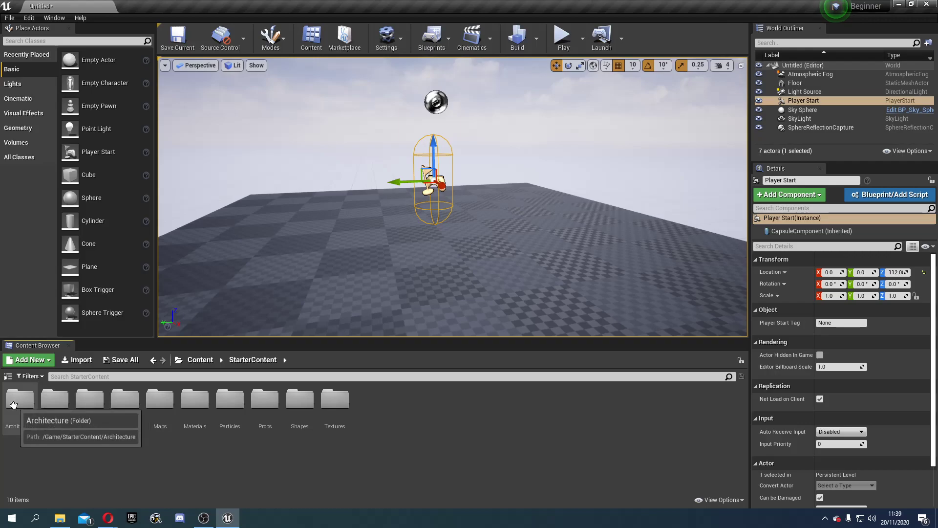
{"action": "left_click", "coordinate": [190, 361]}
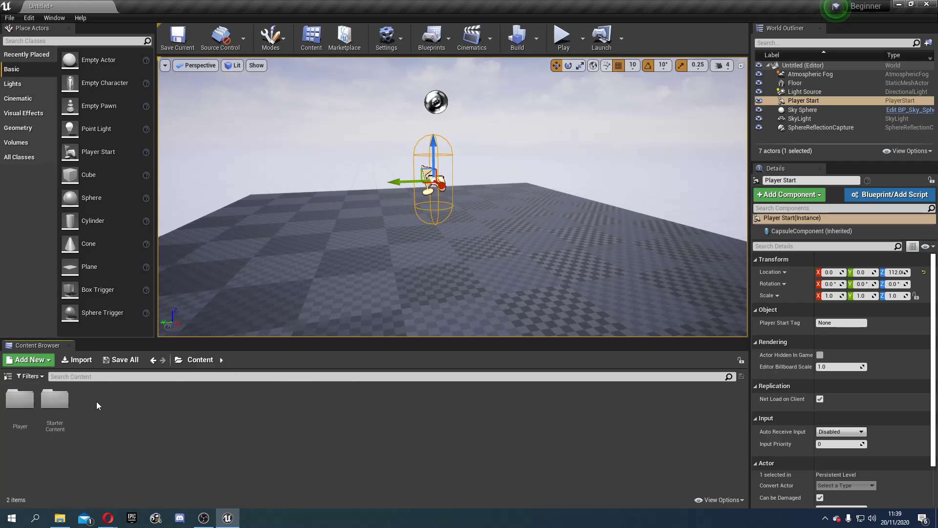
- Inside the Player folder, create a Blueprint Class with Character as its parent
{"action": "double_click", "coordinate": [29, 398]}
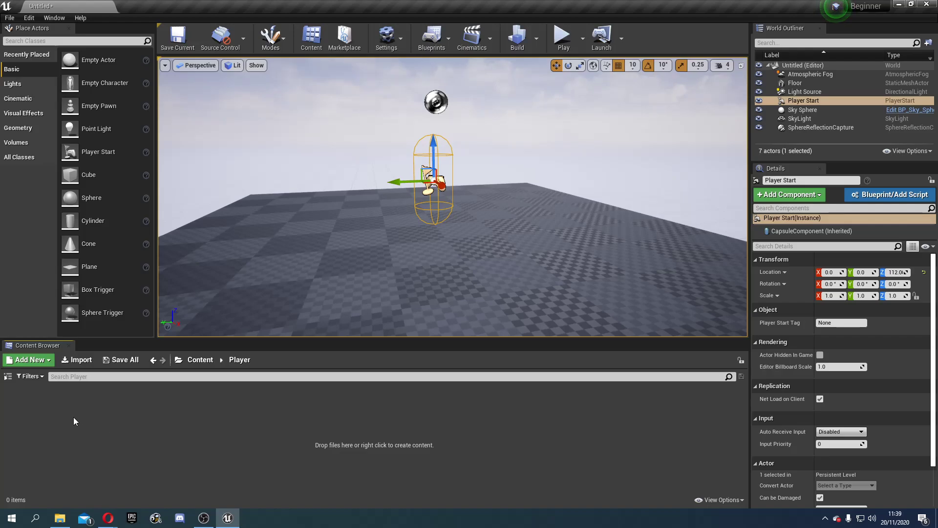
{"action": "right_click", "coordinate": [42, 409]}
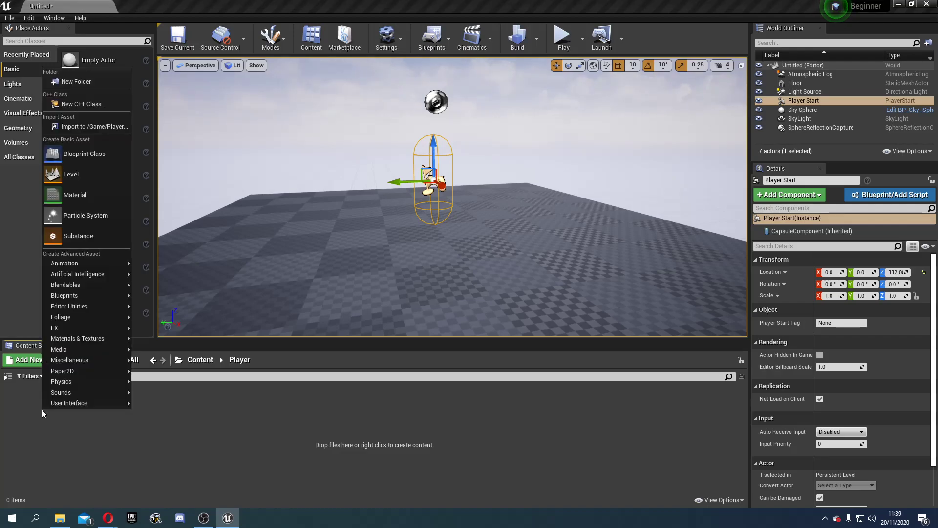
{"action": "left_click", "coordinate": [72, 153]}
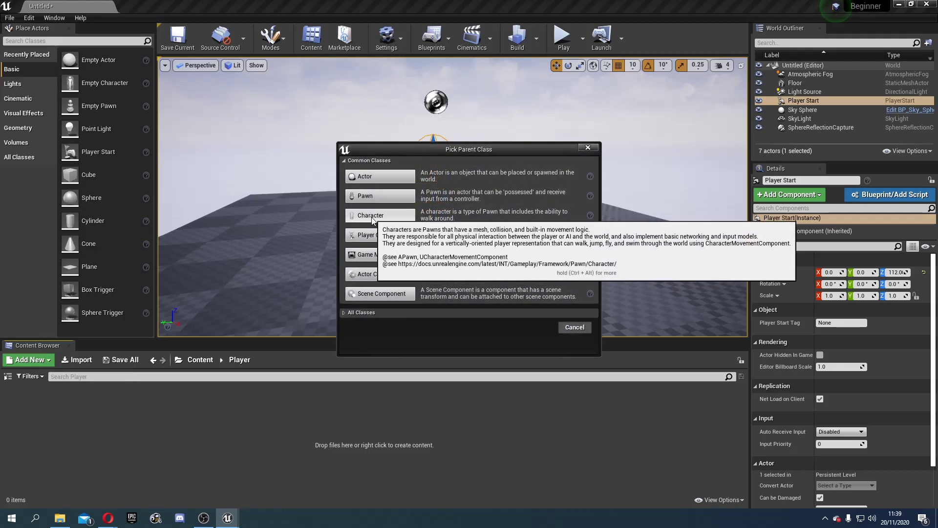
{"action": "left_click", "coordinate": [372, 215]}
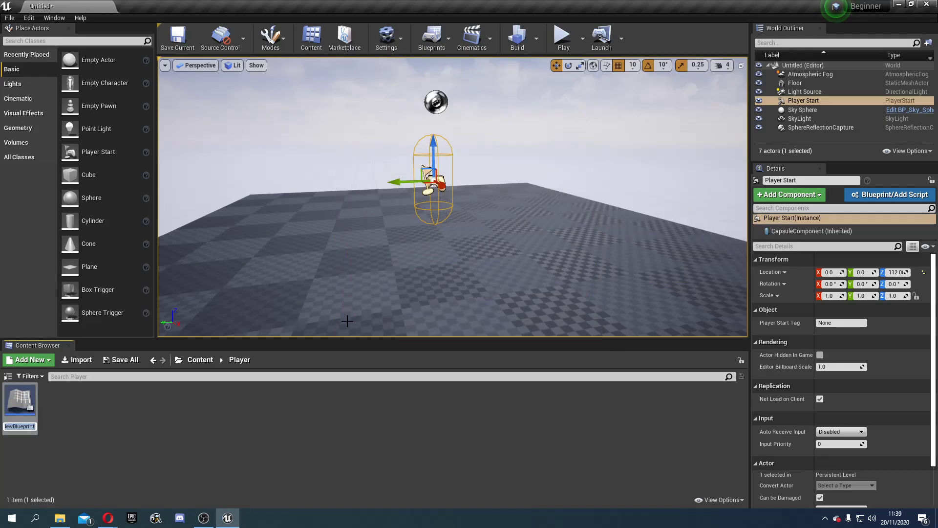
- Rename the new Character blueprint to MyPlayerCharacter, then go up to Content and reopen the Player folder
{"action": "type", "text": "MyPl"}
{"action": "key", "text": "BackSpace"}
{"action": "key", "text": "BackSpace"}
{"action": "key", "text": "BackSpace"}
{"action": "key", "text": "BackSpace"}
{"action": "type", "text": "PlayerCharacter"}
{"action": "key", "text": "BackSpace"}
{"action": "key", "text": "BackSpace"}
{"action": "key", "text": "BackSpace"}
{"action": "key", "text": "BackSpace"}
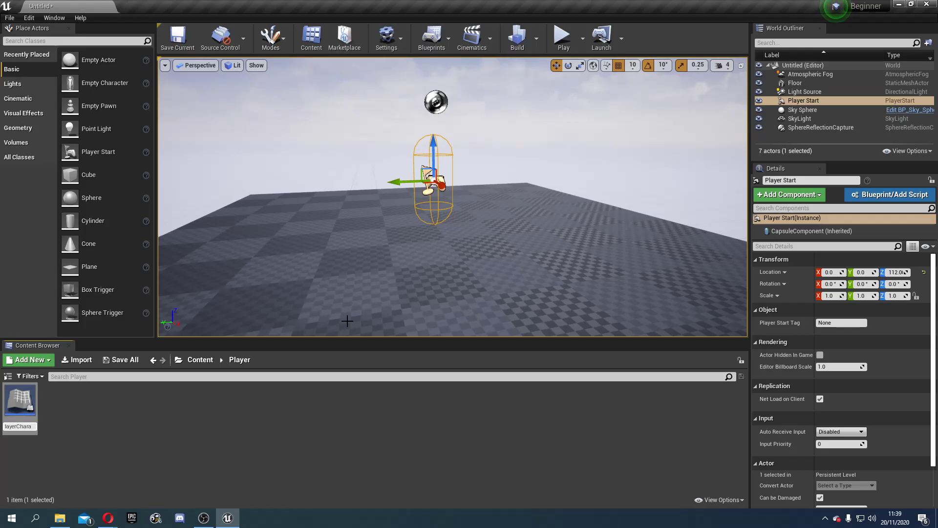
{"action": "type", "text": "v"}
{"action": "key", "text": "BackSpace"}
{"action": "type", "text": "cter"}
{"action": "key", "text": "Return"}
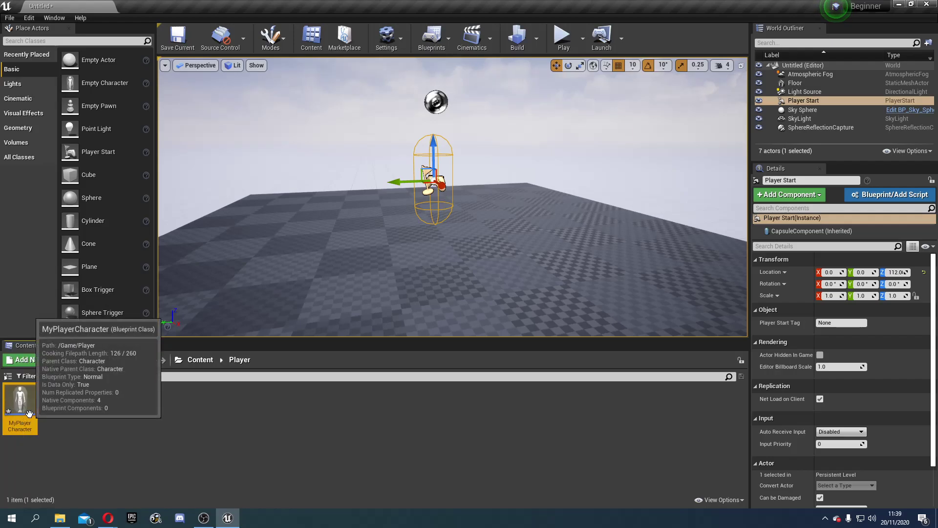
{"action": "left_click", "coordinate": [195, 361]}
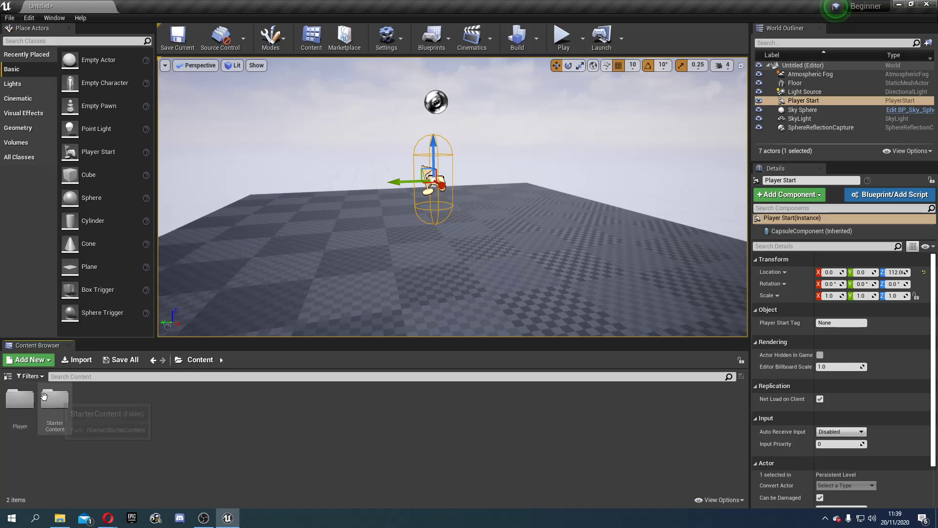
{"action": "double_click", "coordinate": [20, 410]}
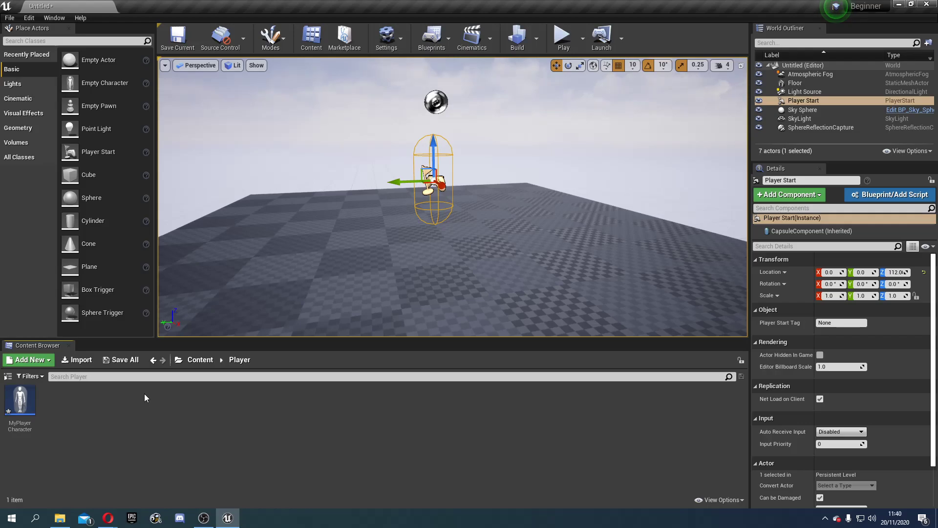
{"action": "double_click", "coordinate": [28, 403]}
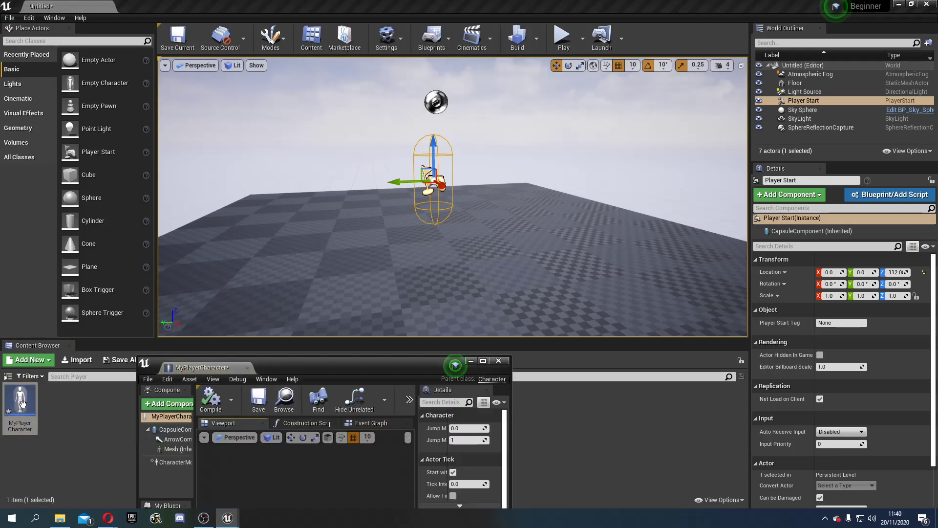
{"action": "double_click", "coordinate": [349, 361]}
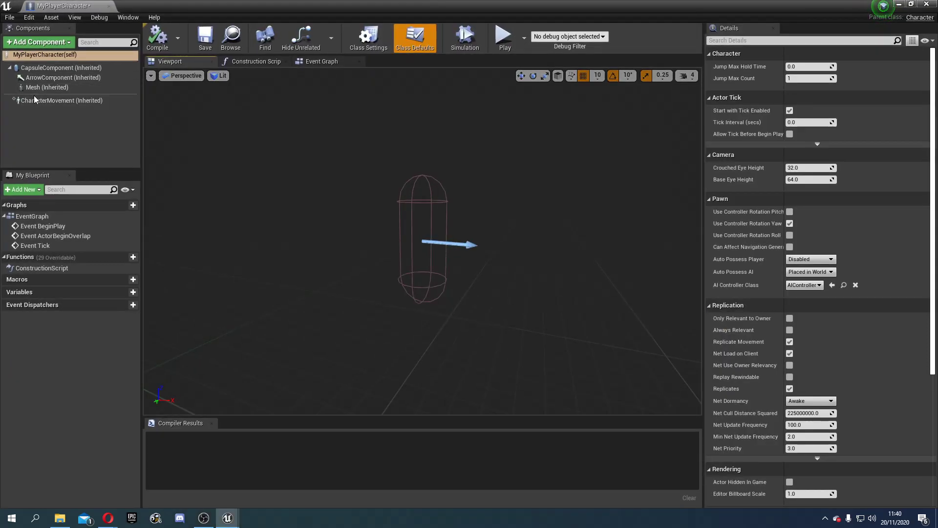
{"action": "left_click", "coordinate": [61, 68]}
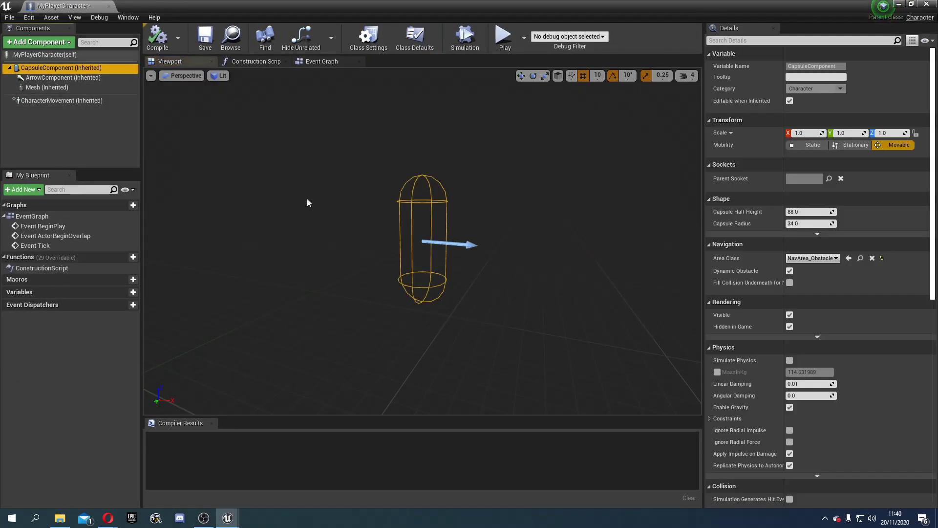
{"action": "left_click", "coordinate": [83, 77]}
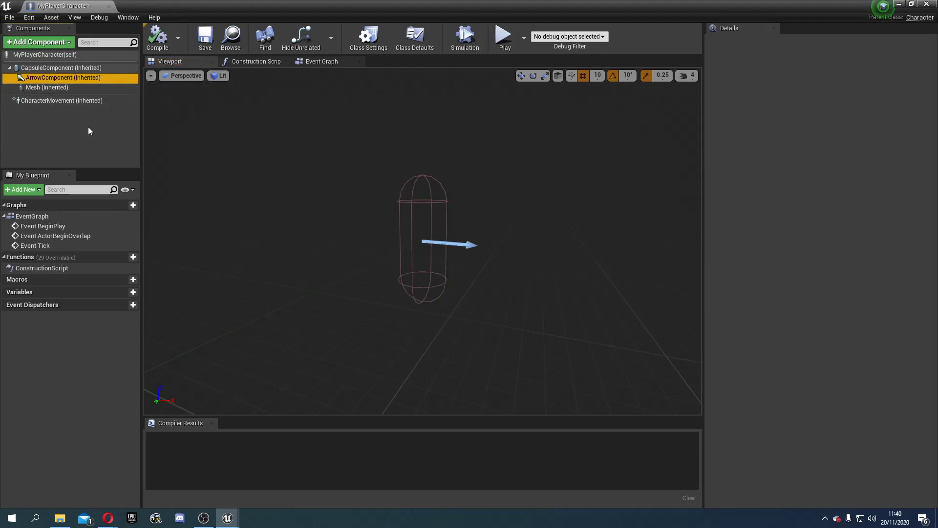
{"action": "left_click", "coordinate": [58, 88]}
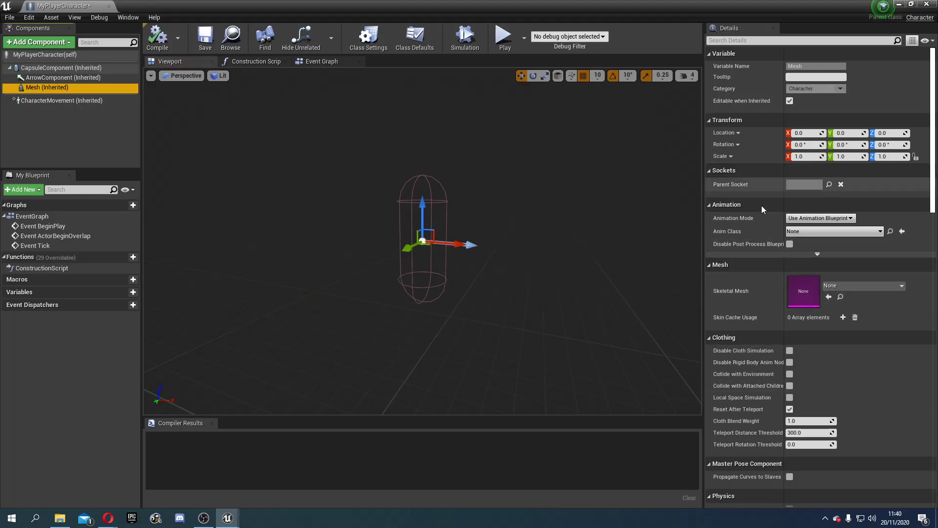
{"action": "left_click", "coordinate": [59, 101]}
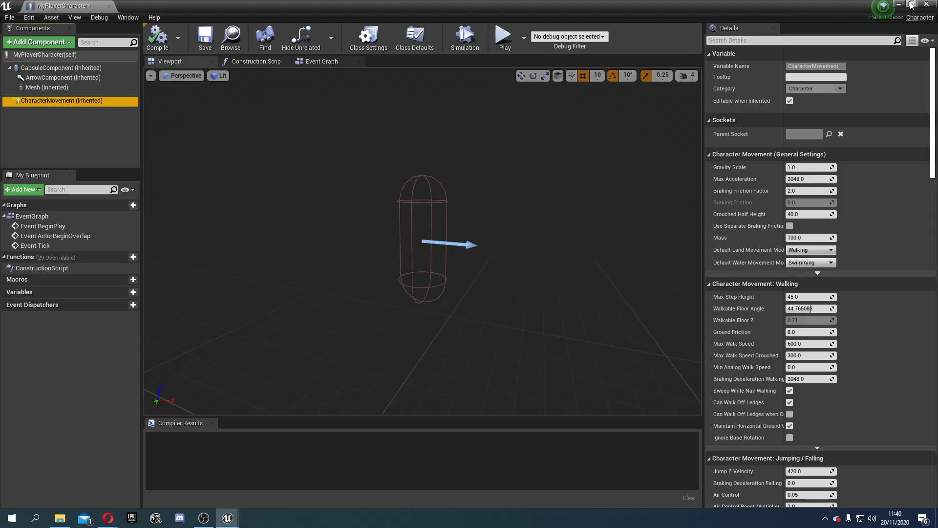
{"action": "left_click", "coordinate": [926, 4]}
{"action": "left_click", "coordinate": [57, 415]}
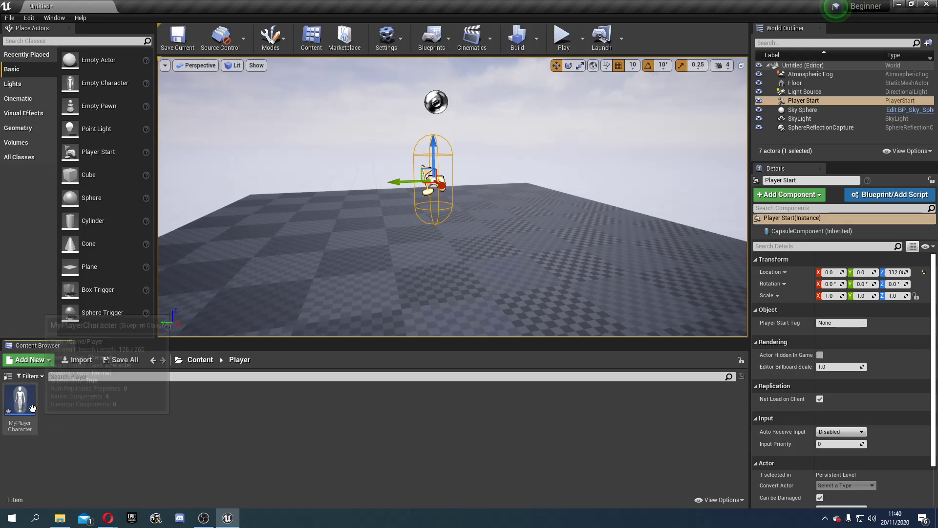
- Leave the Player folder for the top-level Content folder via the Content breadcrumb
{"action": "left_click", "coordinate": [200, 359]}
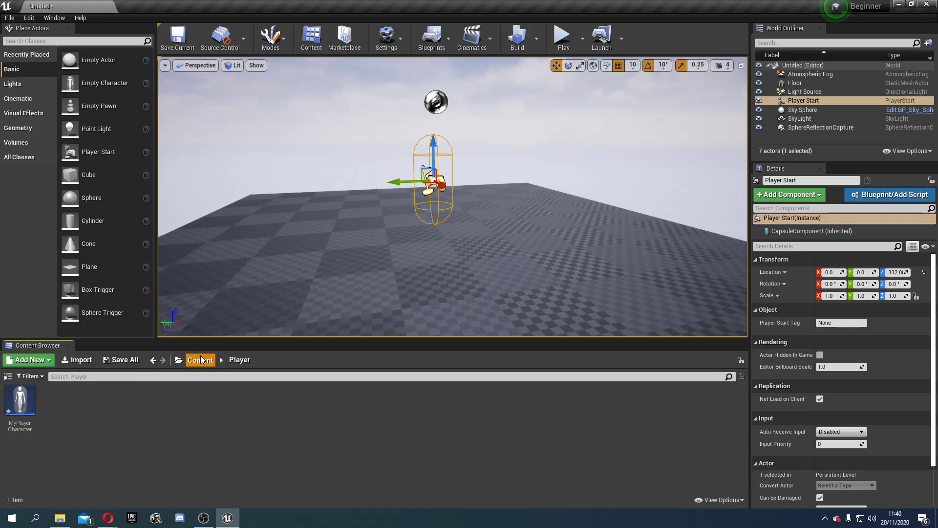